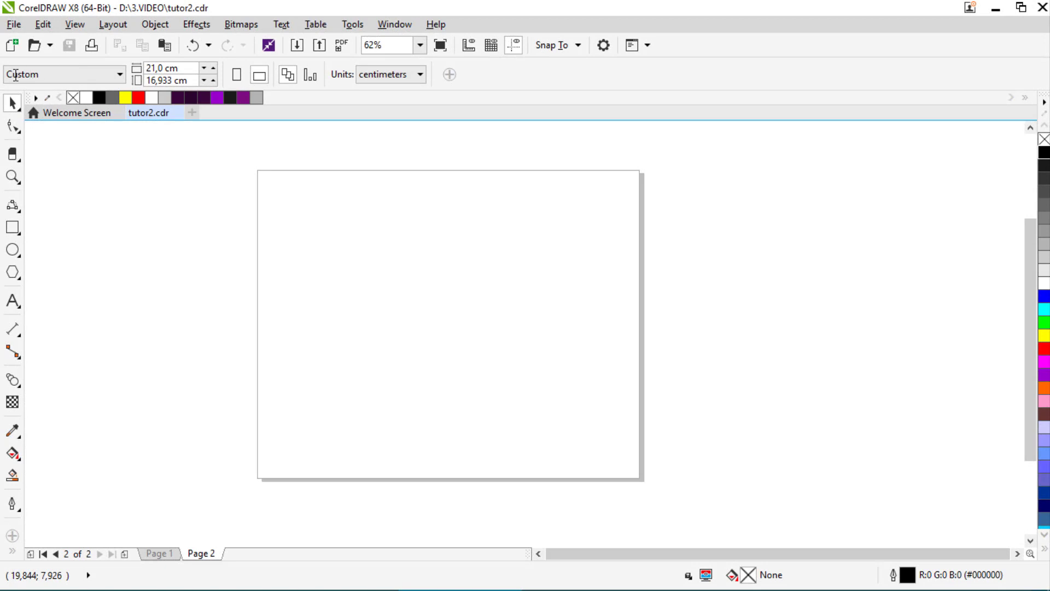
Add a rectangle to the blank page and set its size to 21 cm wide by 29,7 cm high.
key("ctrl+v")
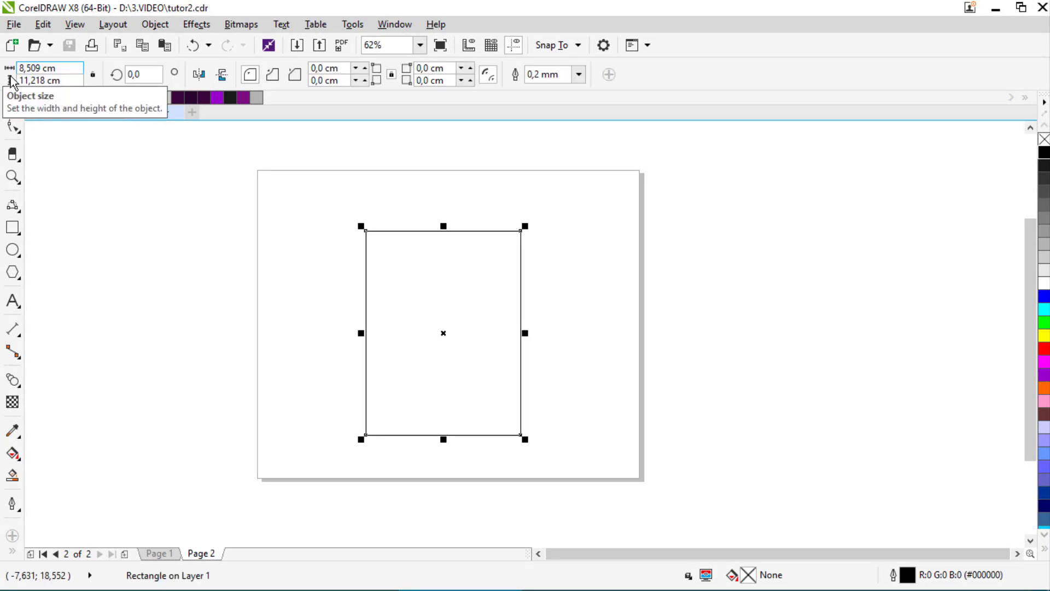
type("22")
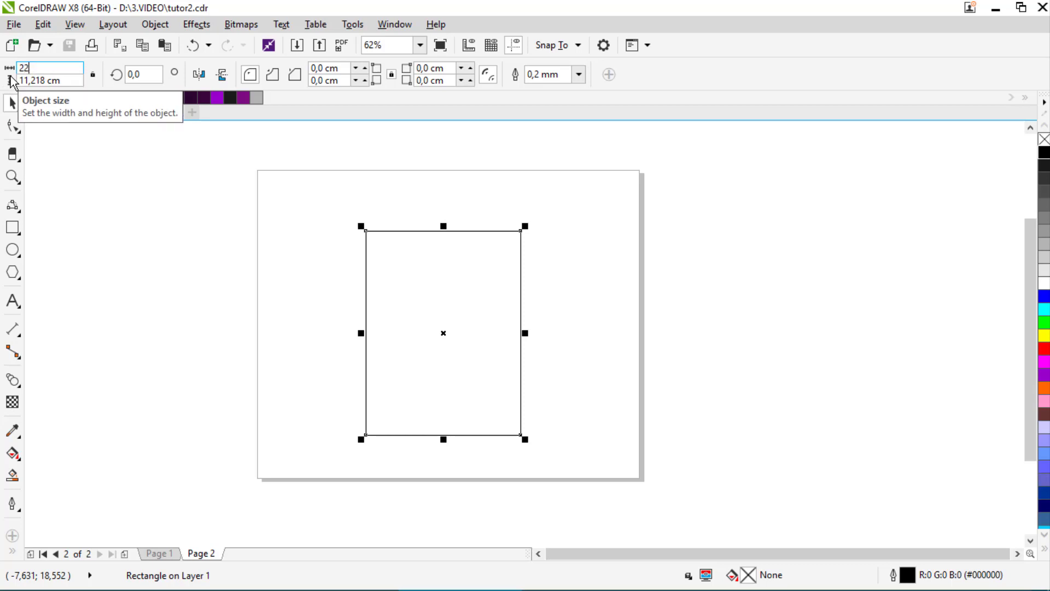
key("BackSpace")
type("1")
key("Tab")
type("29,7")
key("Return")
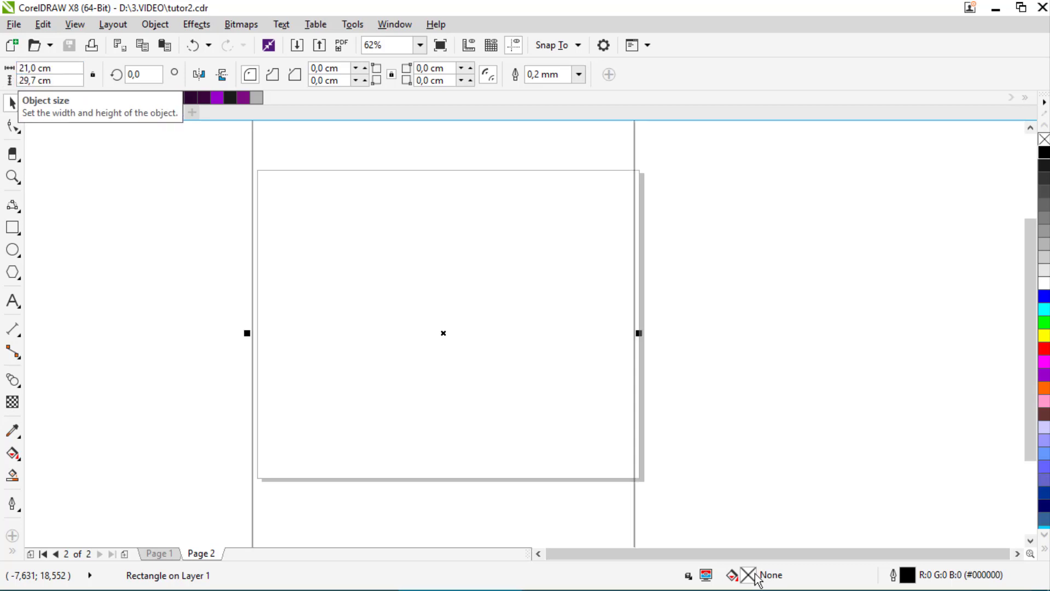
Scale the rectangle down proportionally to about 9.43 × 13.34 cm and place it in the middle of the page.
left_click_drag(638, 333, 566, 374)
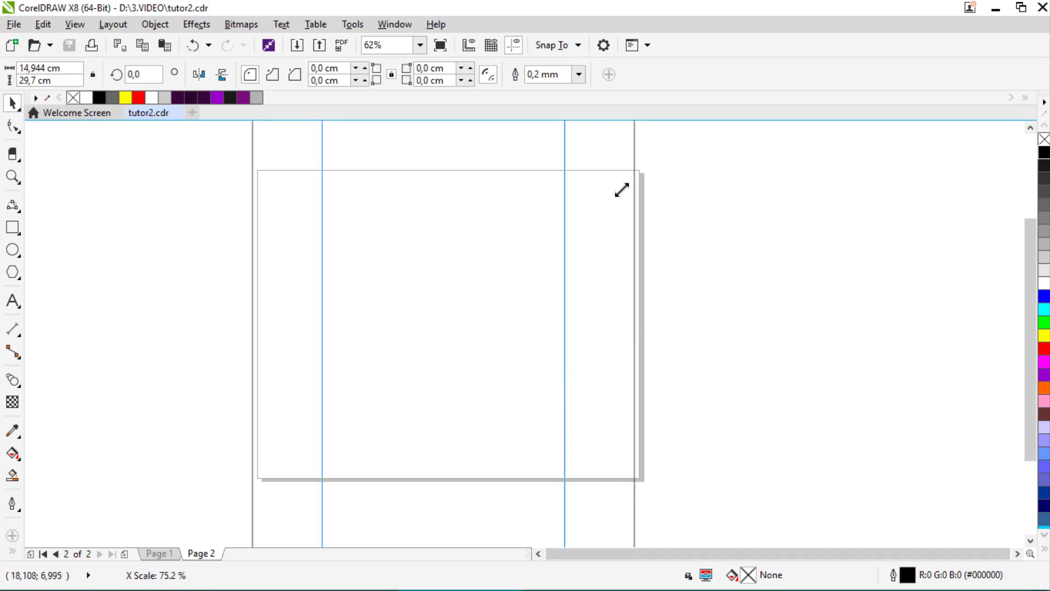
key("ctrl+z")
scroll(622, 198, "down", 1)
left_click_drag(621, 199, 577, 276)
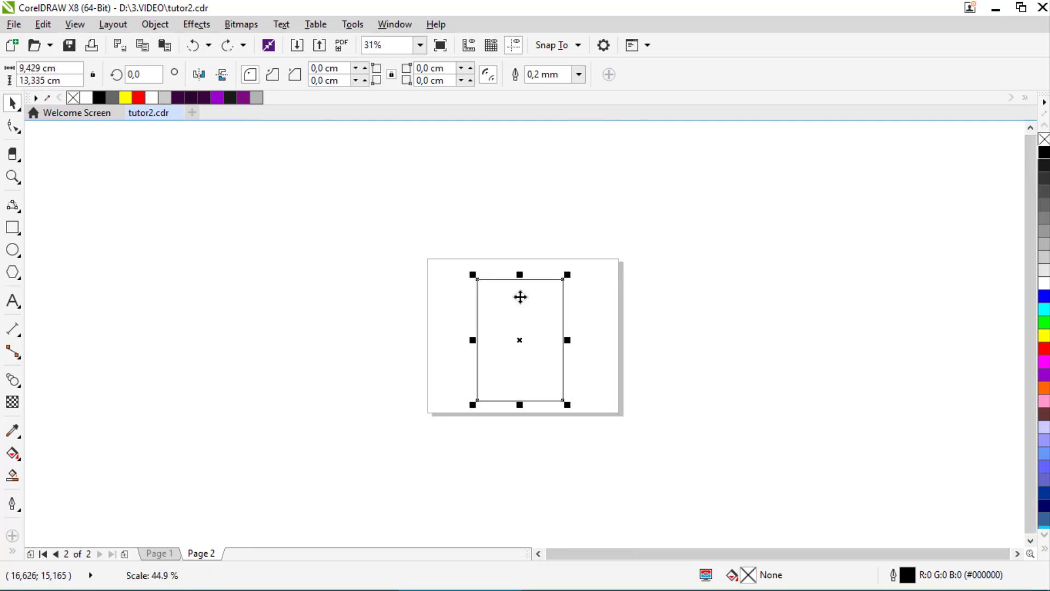
scroll(520, 297, "up", 1)
left_click_drag(517, 298, 524, 288)
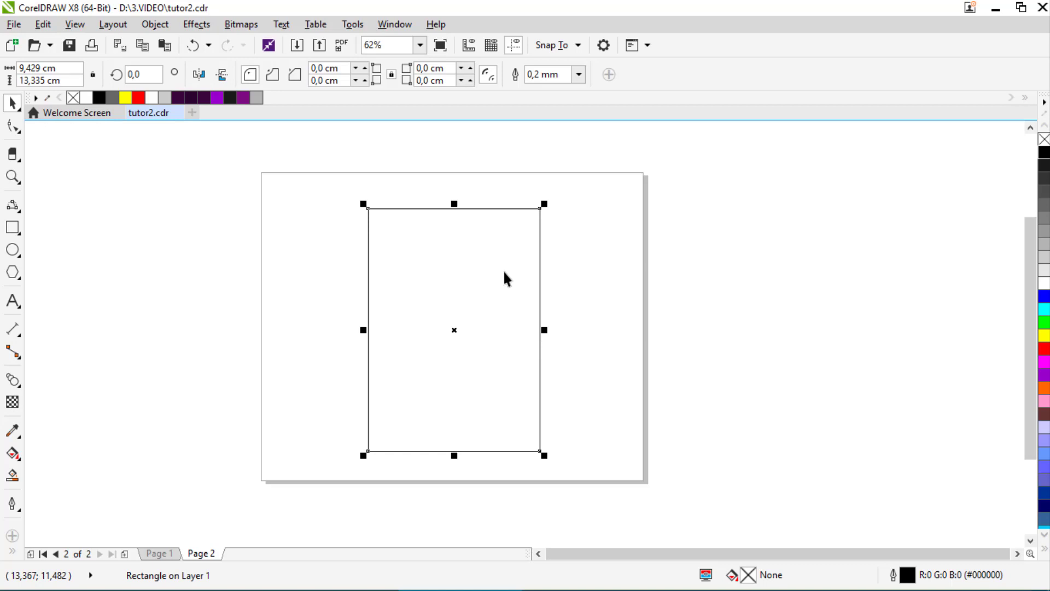
left_click(13, 227)
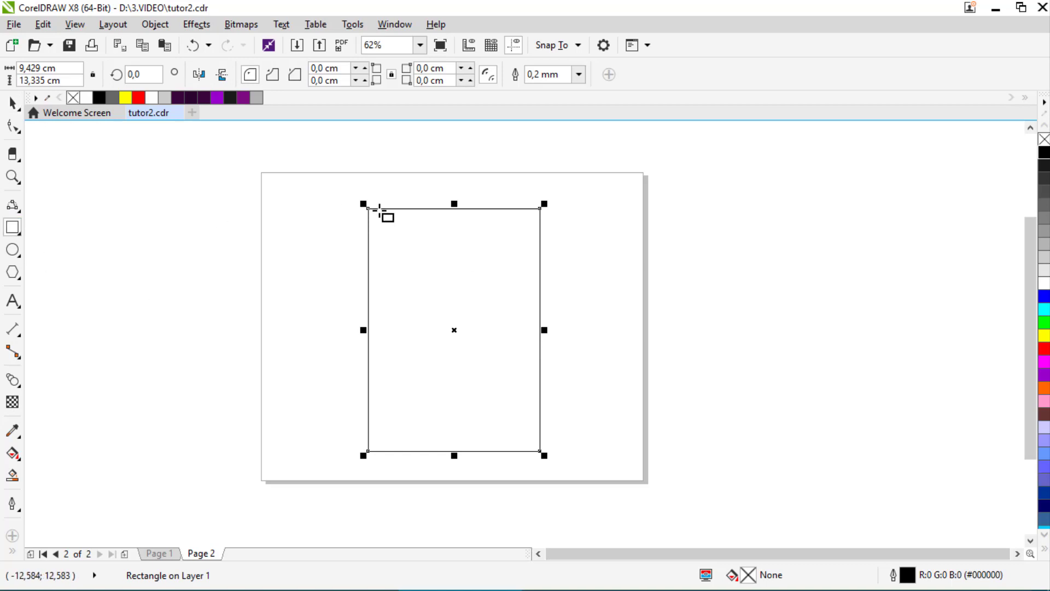
left_click_drag(237, 190, 273, 423)
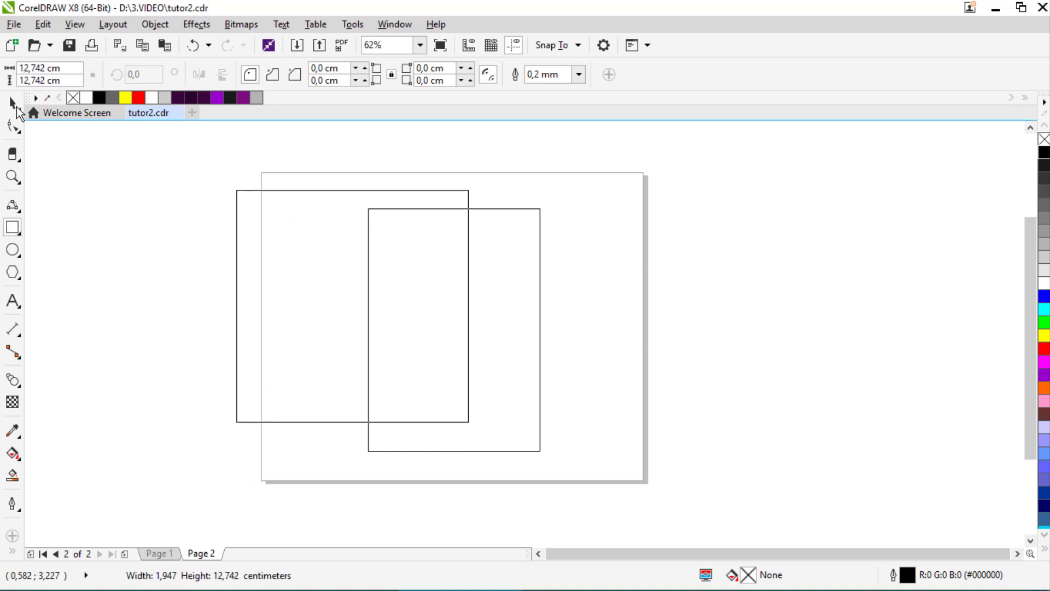
left_click(16, 105)
key("ctrl+z")
right_click(493, 296)
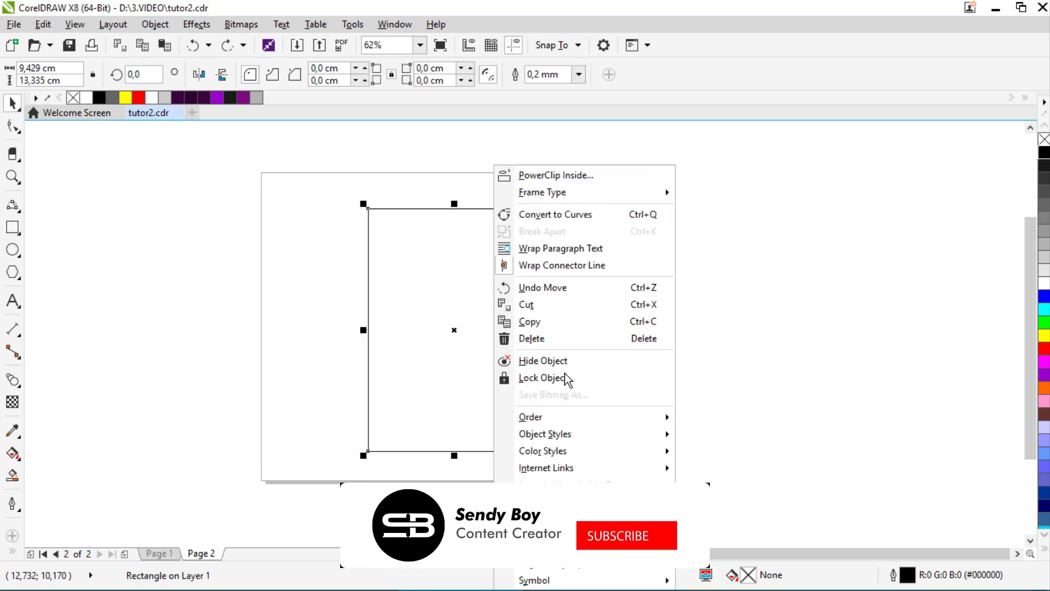
left_click(288, 257)
Draw a narrow vertical strip about 0.55 cm wide and 13.34 cm high, aligned inside the rectangle's left edge.
left_click(16, 228)
left_click_drag(363, 209, 385, 453)
key("space")
scroll(378, 217, "up", 1)
left_click_drag(370, 201, 360, 202)
scroll(359, 201, "down", 1)
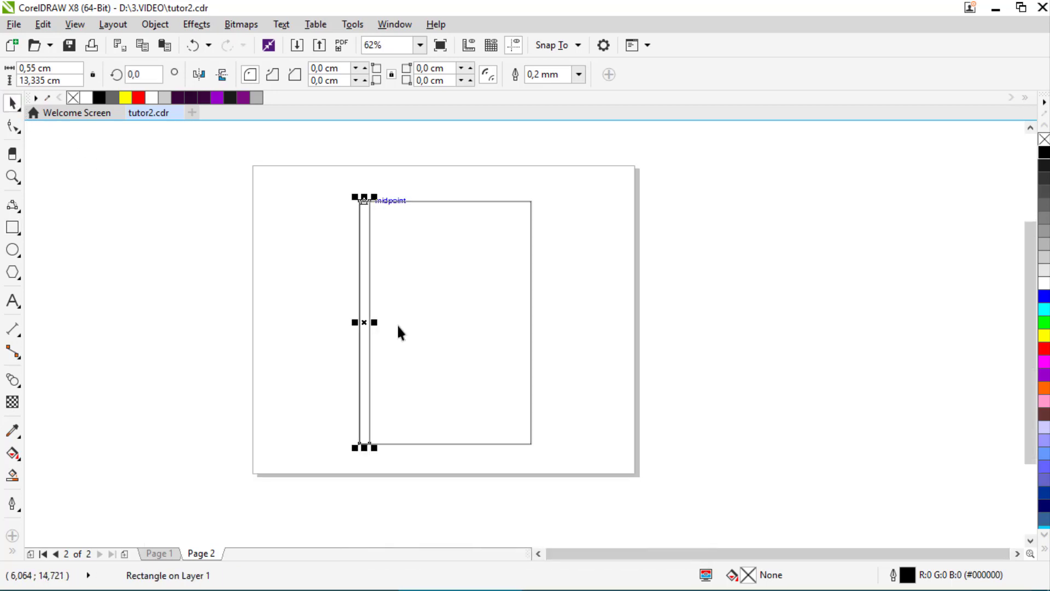
Fill the narrow vertical strip with black and remove its outline.
left_click(1043, 152)
right_click(1044, 139)
left_click(13, 454)
scroll(389, 286, "up", 2)
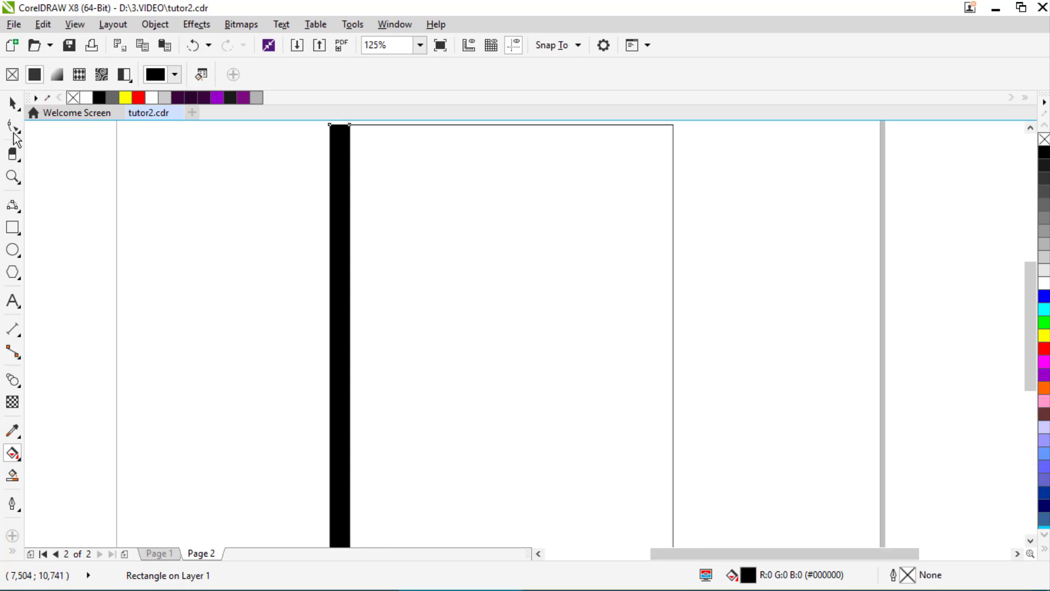
key("space")
scroll(331, 163, "up", 2)
Place a copy of the black strip, rotated 270°, along the rectangle's top edge and shorten it to the rectangle's width.
left_click(331, 164)
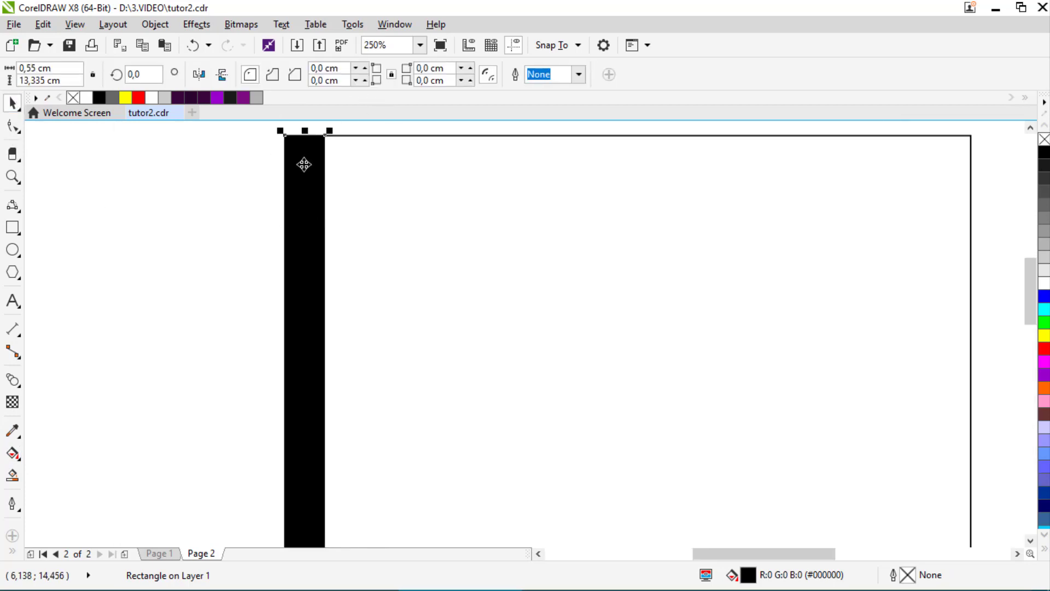
left_click_drag(414, 279, 591, 523)
scroll(574, 418, "down", 2)
left_click(219, 453)
left_click_drag(195, 452, 433, 223)
scroll(604, 246, "down", 2)
scroll(603, 241, "up", 1)
mouse_move(204, 218)
left_mouse_down()
mouse_move(256, 272)
mouse_move(202, 218)
left_mouse_up()
left_click(639, 227)
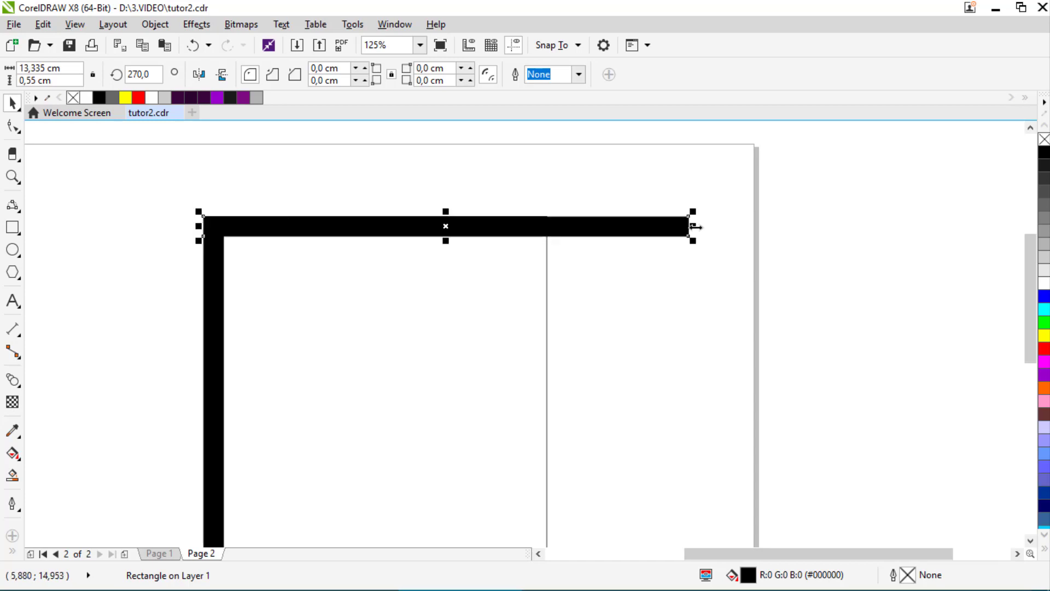
left_click_drag(691, 226, 547, 227)
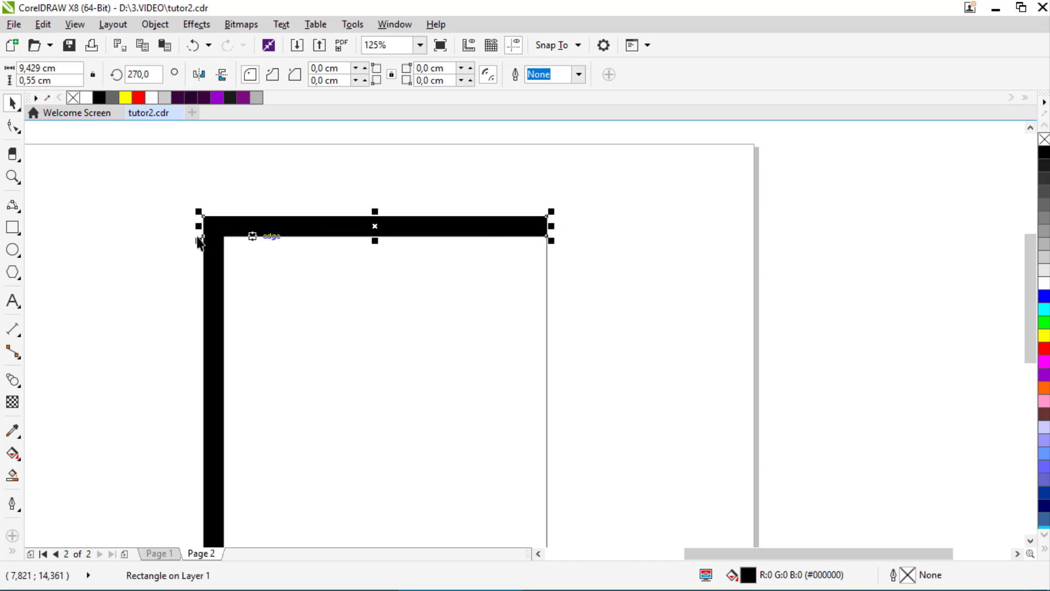
Convert the left and top strips to curves and move their inner corner nodes to form a mitred upper-left joint.
scroll(200, 241, "up", 2)
key("Escape")
left_click(236, 260)
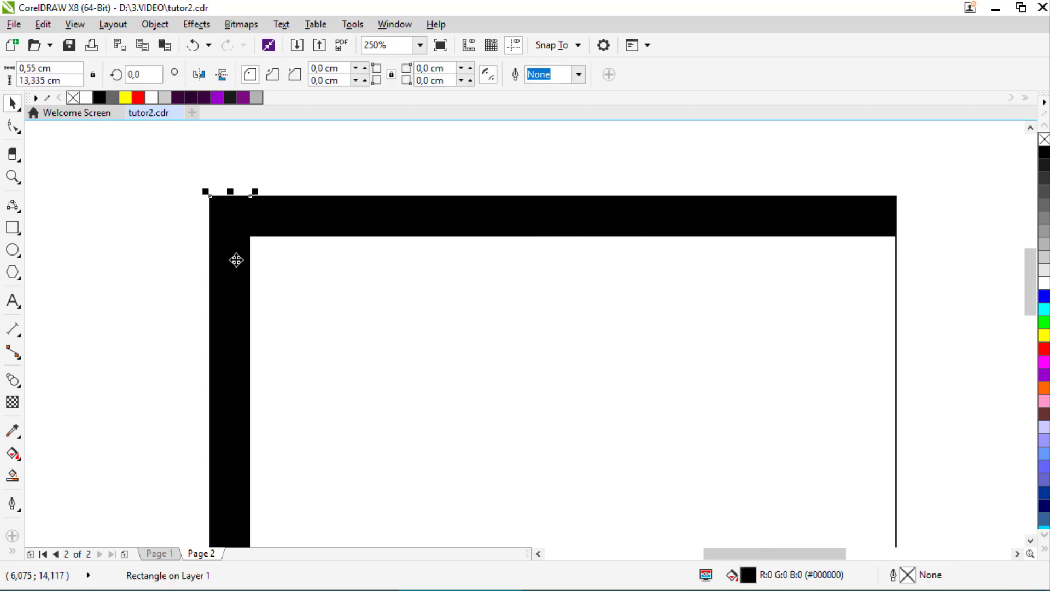
key("ctrl+q")
key("F10")
left_click_drag(251, 197, 250, 236)
scroll(242, 239, "up", 2)
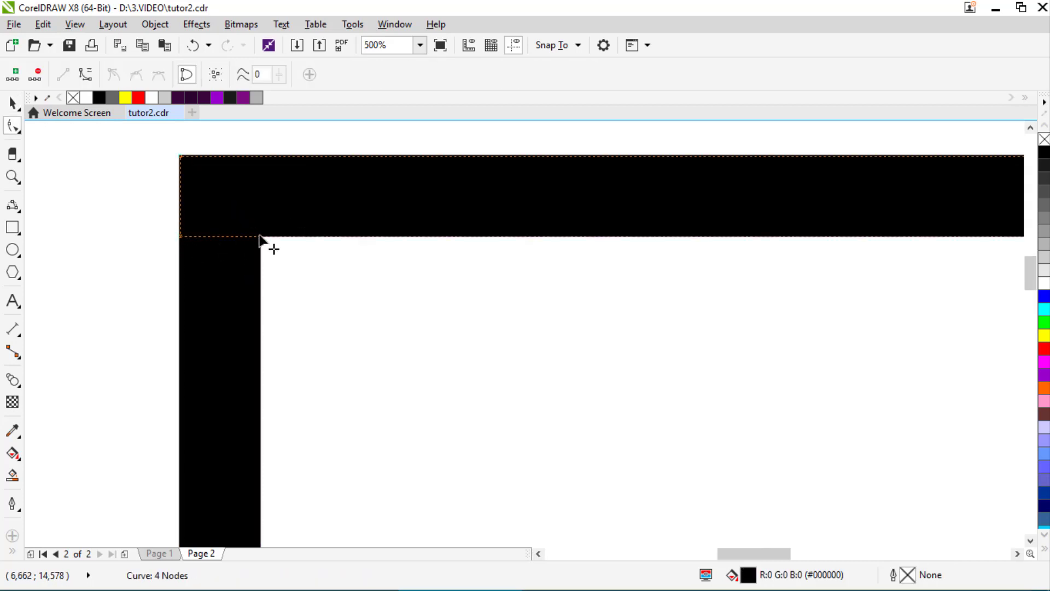
scroll(335, 202, "down", 6)
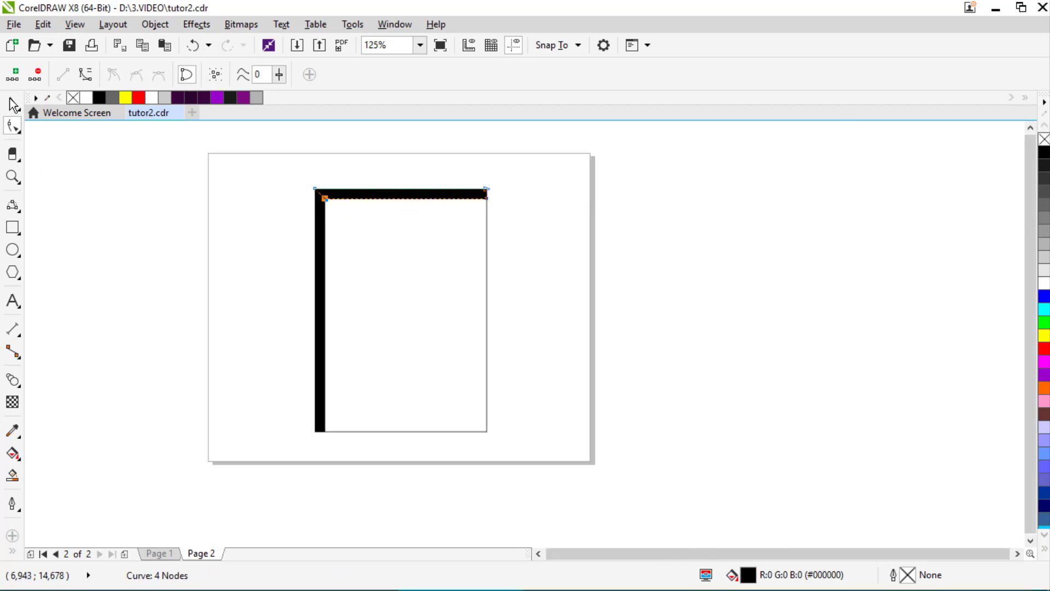
Create a vertically mirrored copy of the top strip and align it to the rectangle's bottom edge.
scroll(331, 221, "up", 1)
left_click_drag(409, 163, 411, 183)
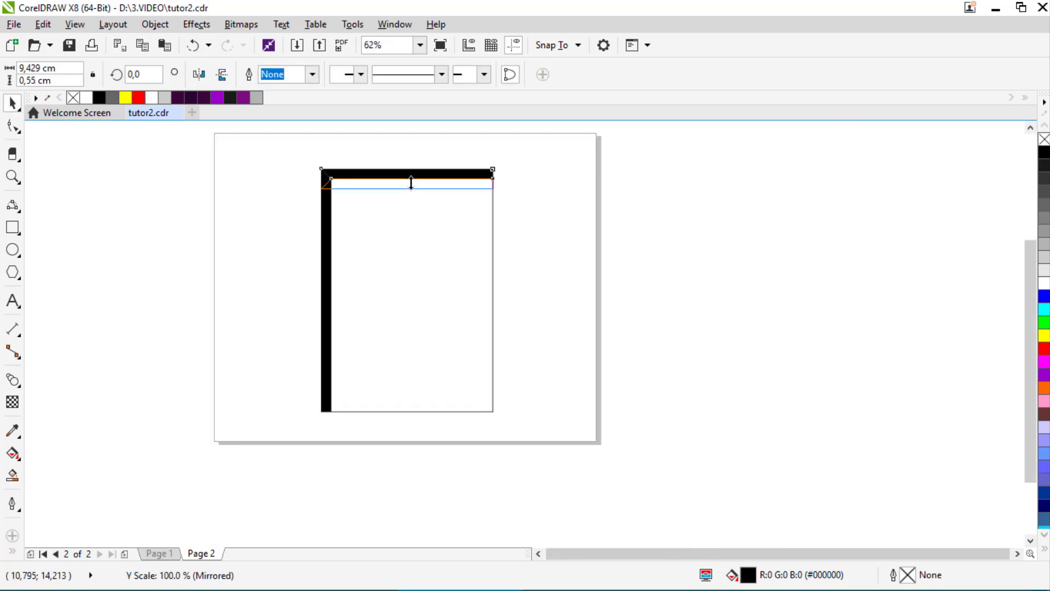
left_click_drag(329, 198, 406, 213)
right_click(406, 213)
left_click(359, 411, "shift")
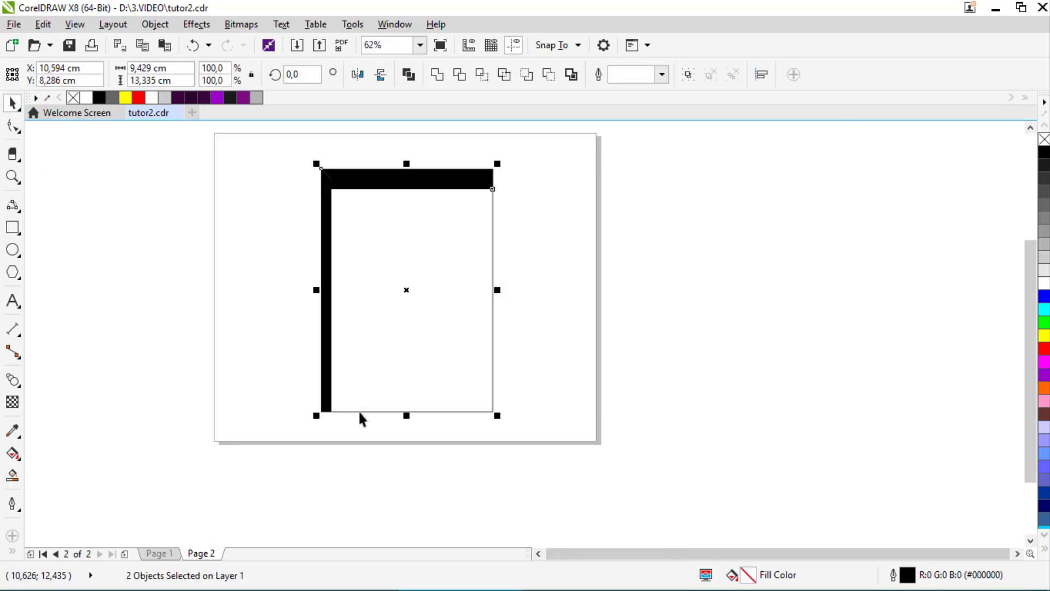
key("b")
scroll(337, 401, "up", 1)
scroll(338, 407, "up", 1)
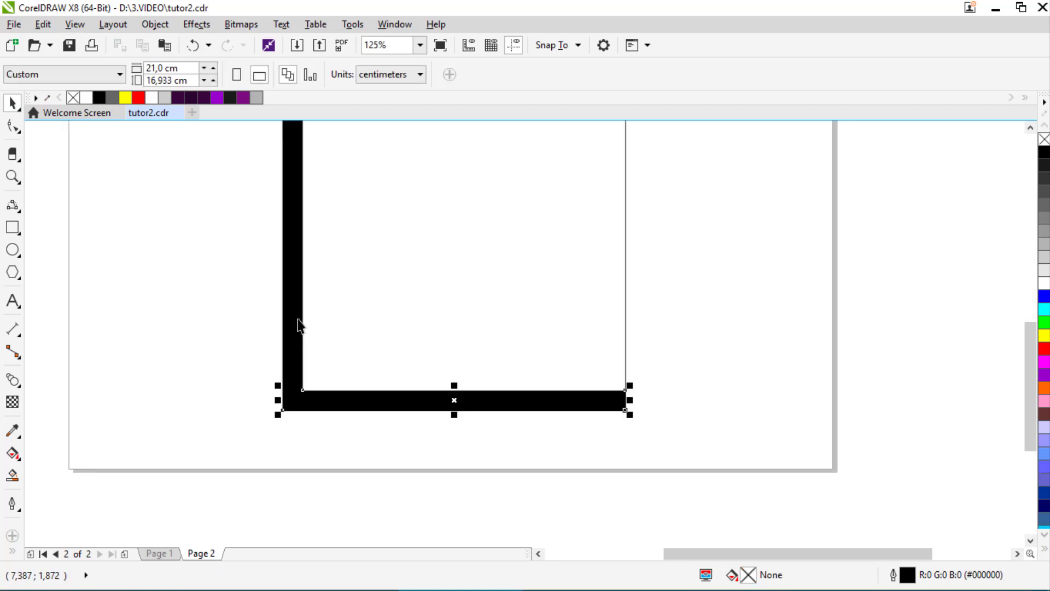
Mitre the left strip's lower end and align a horizontally mirrored copy of the strip to the rectangle's right edge.
scroll(271, 294, "down", 1)
left_click(265, 310)
left_click(265, 293)
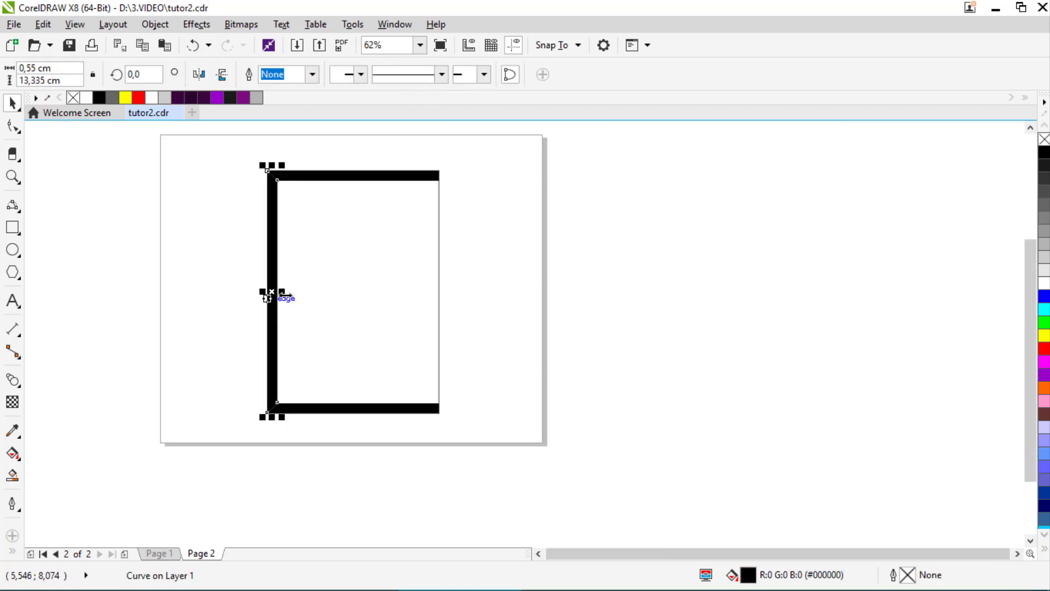
left_click_drag(267, 296, 394, 249)
right_click(394, 249)
left_click(394, 249, "shift")
key("r")
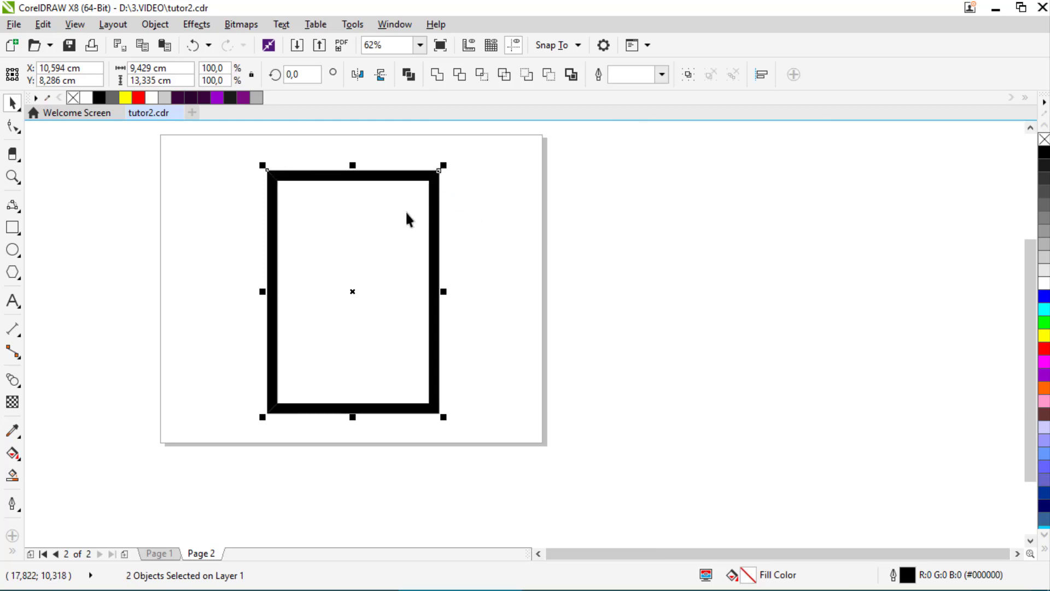
Trim the top strip with the right strip to mitre the frame's upper-right corner.
left_click(469, 208)
scroll(464, 198, "up", 1)
left_click(403, 178)
left_click(342, 154, "shift")
left_click(459, 74)
scroll(440, 198, "down", 1)
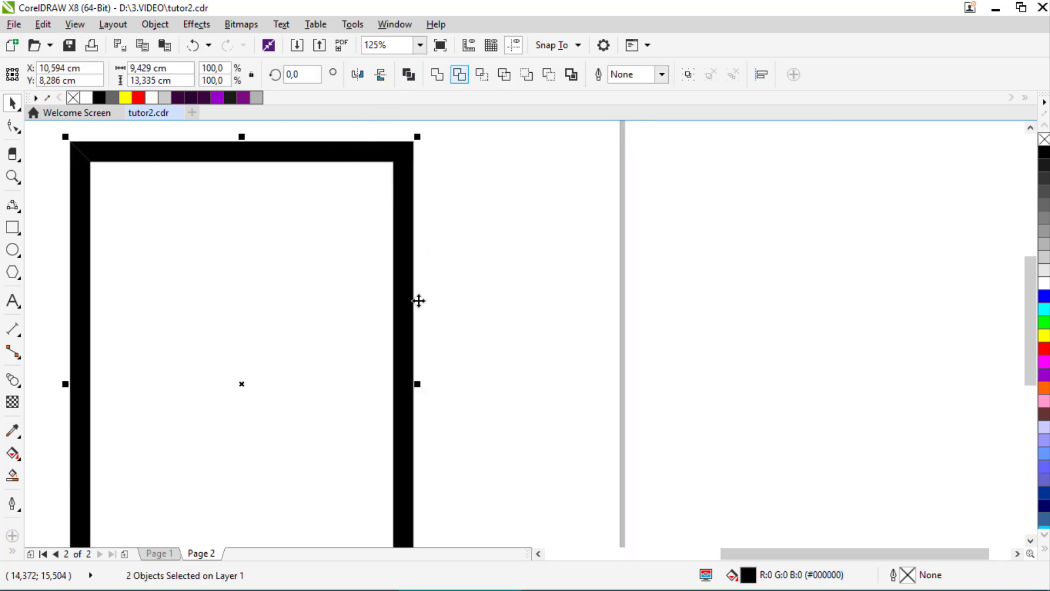
Trim the bottom strip with the right strip to mitre the lower-right corner, and save the drawing.
left_click(422, 391)
left_click(402, 410, "shift")
left_click(458, 76)
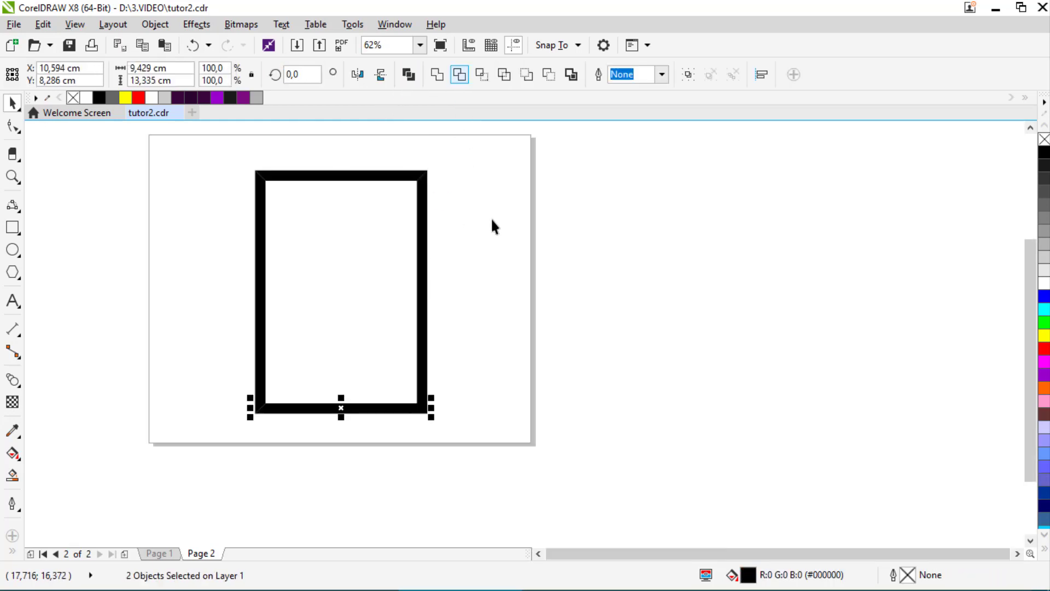
scroll(446, 263, "down", 1)
left_click(446, 263)
scroll(446, 262, "up", 1)
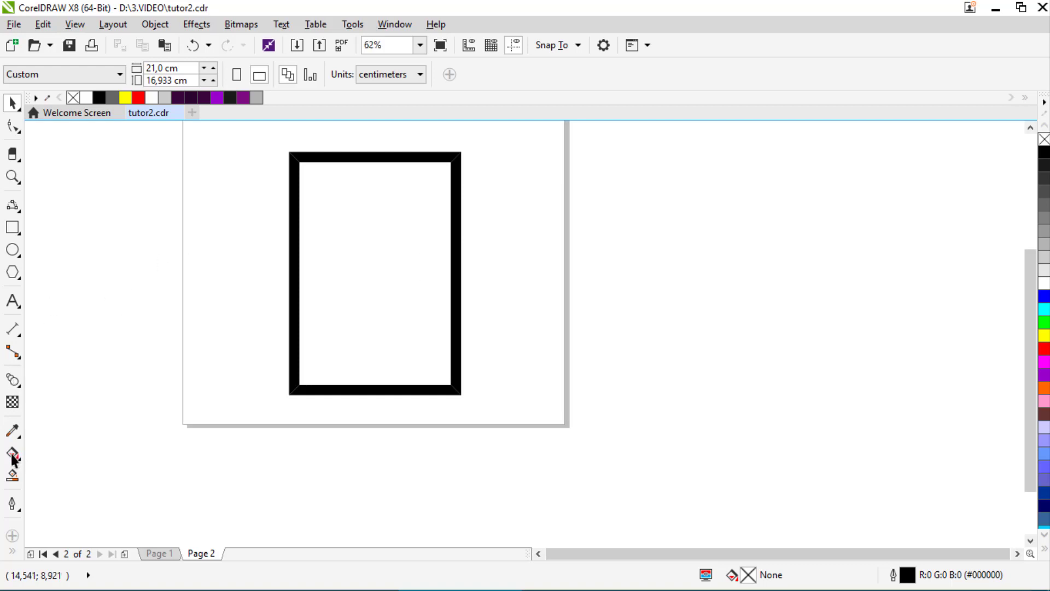
key("ctrl+s")
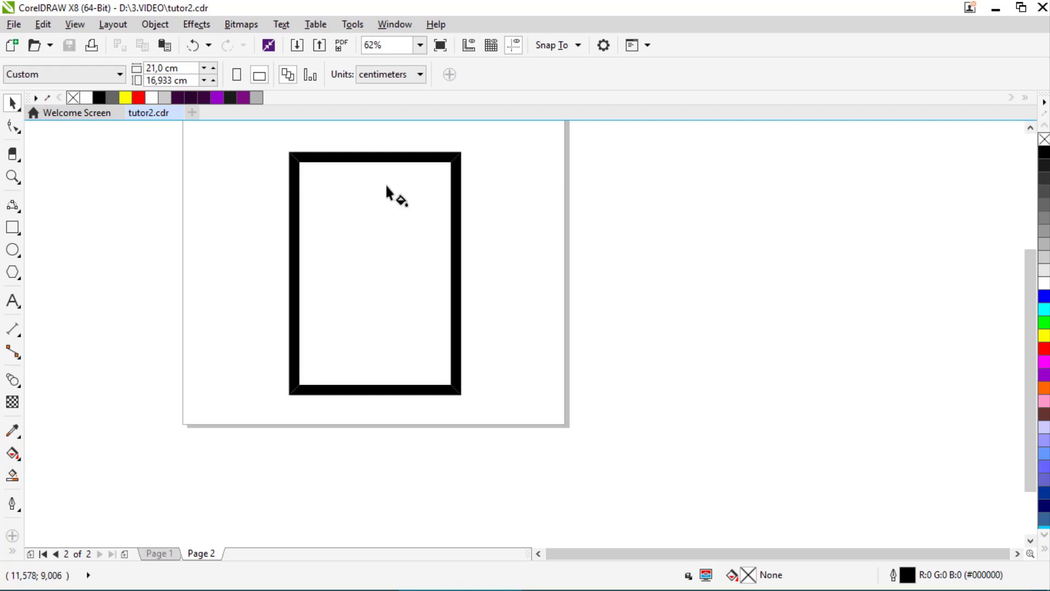
Apply a linear fountain fill from black to dark grey along each of the frame's strips.
left_click(463, 160)
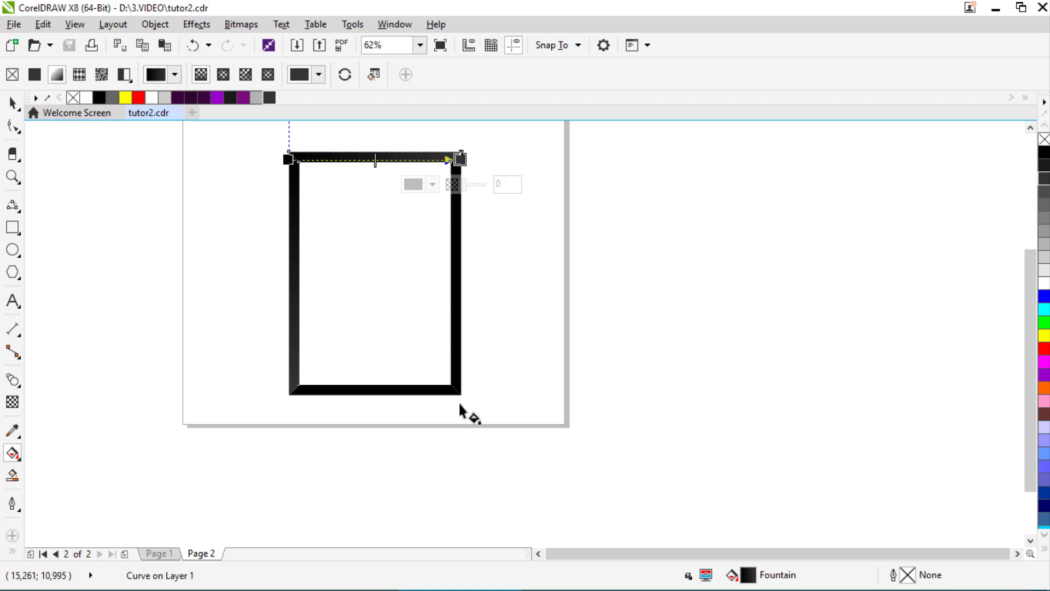
left_click(274, 94)
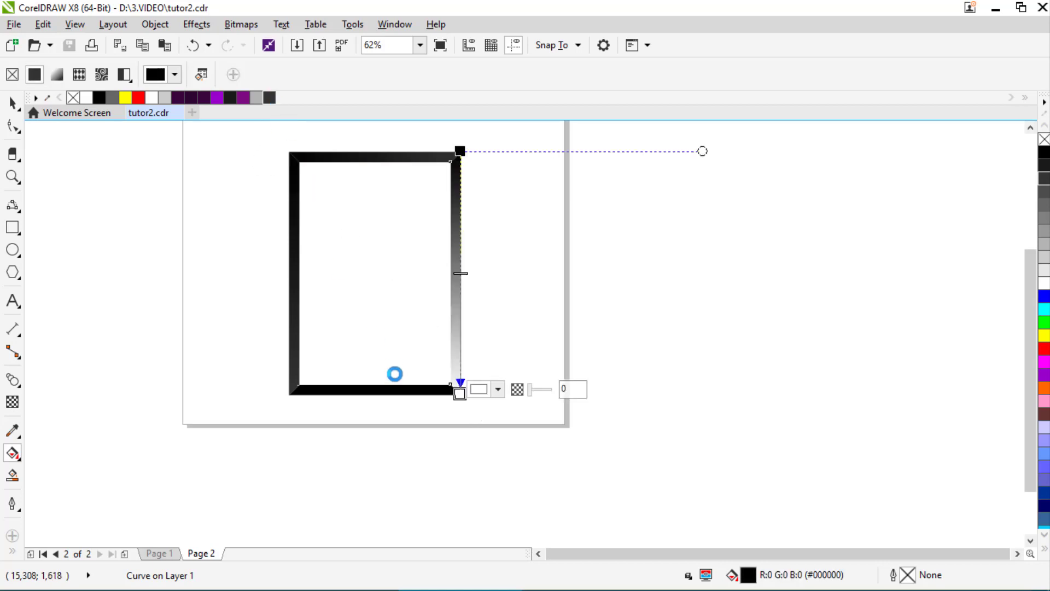
key("ctrl+z")
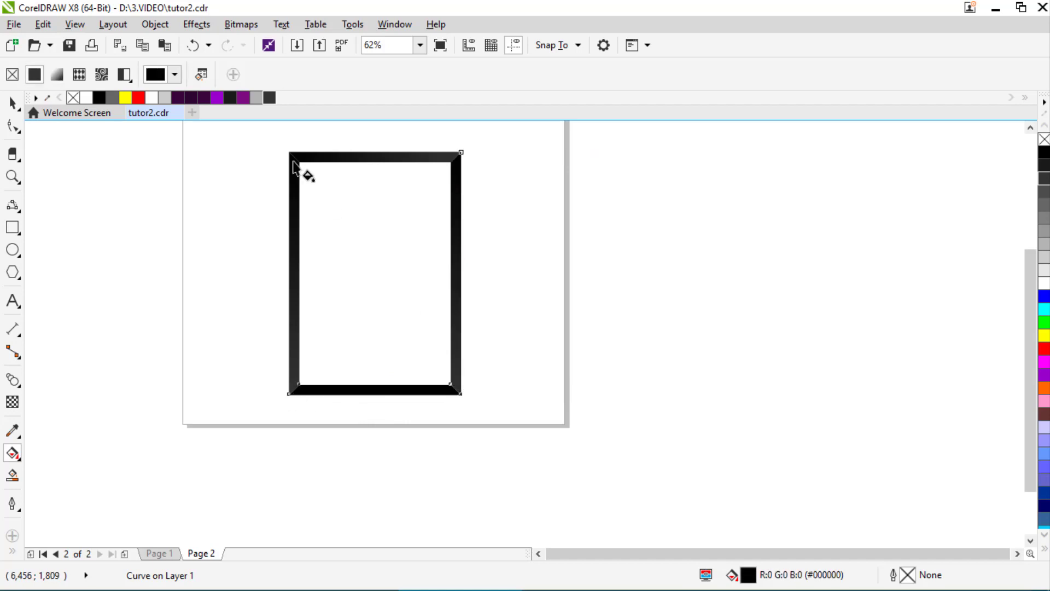
left_click(274, 98)
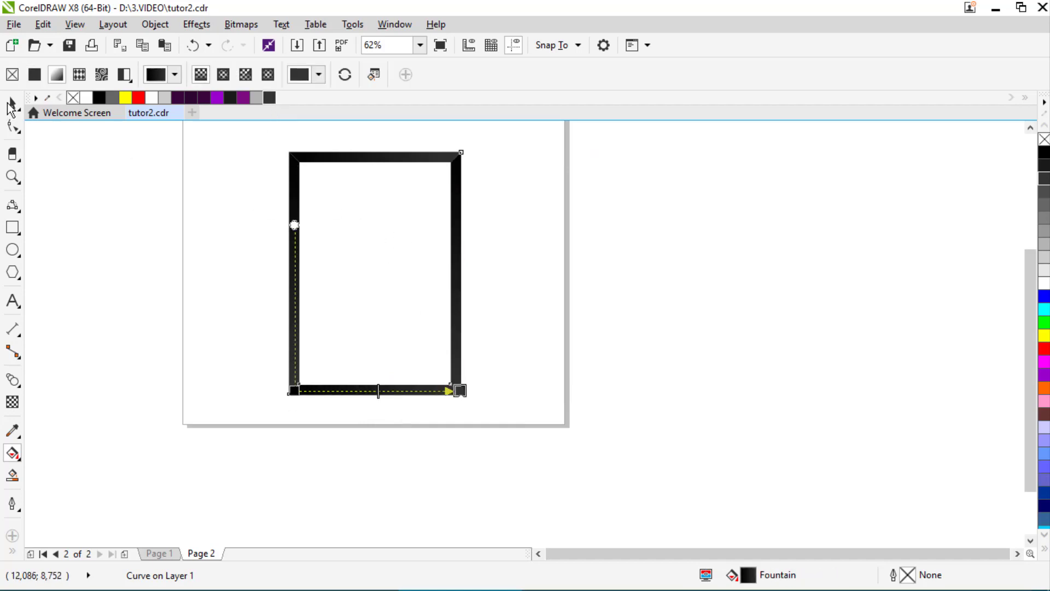
left_click(8, 103)
key("space")
Move the outline rectangle aside to group the four frame strips, and snap it back onto the frame's upper-left corner.
left_click_drag(375, 208, 629, 202)
left_click(513, 167)
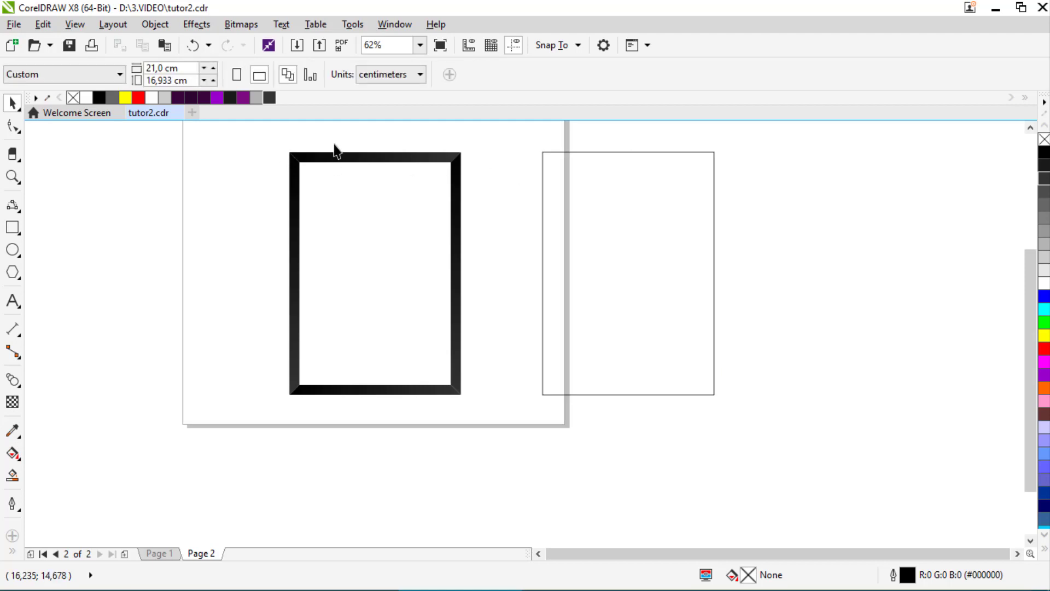
left_click(543, 154)
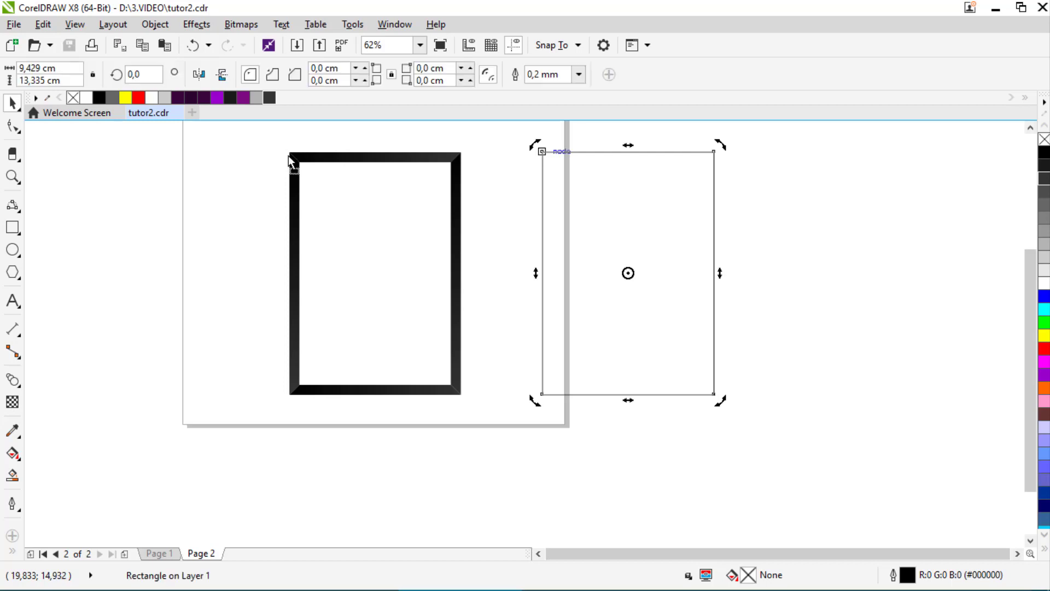
left_click_drag(542, 152, 288, 155)
left_click_drag(223, 148, 223, 149)
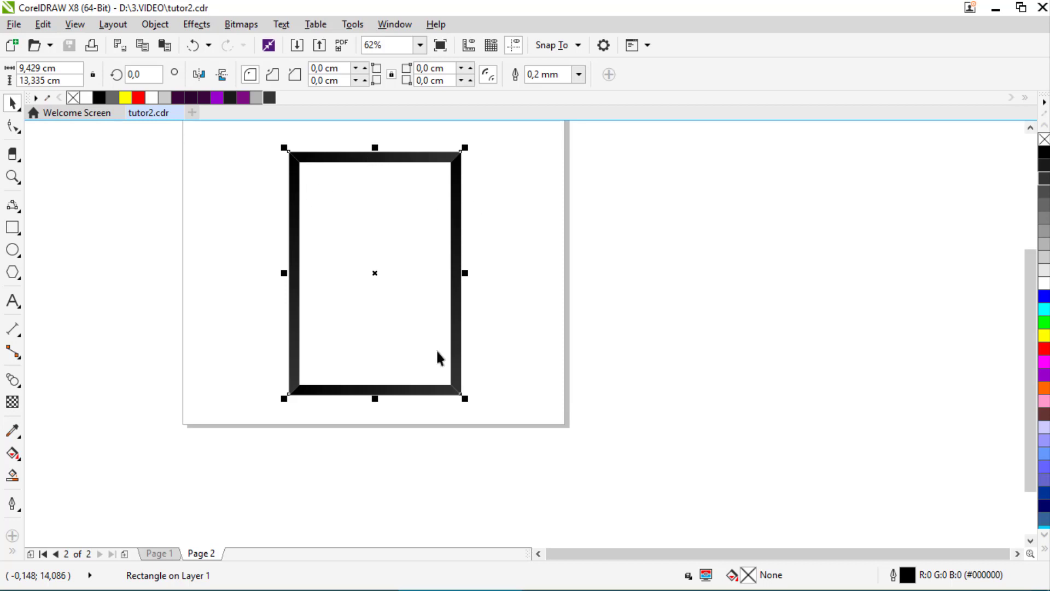
Fill the rectangle behind the frame with 20% Black and select the group of frame strips.
left_click(426, 392)
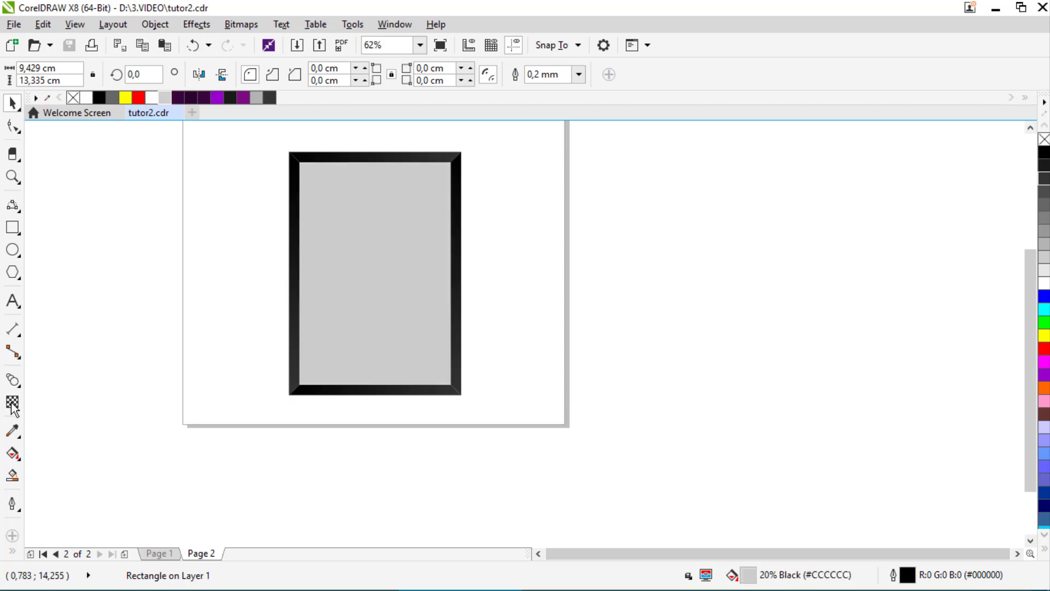
key("ctrl+a")
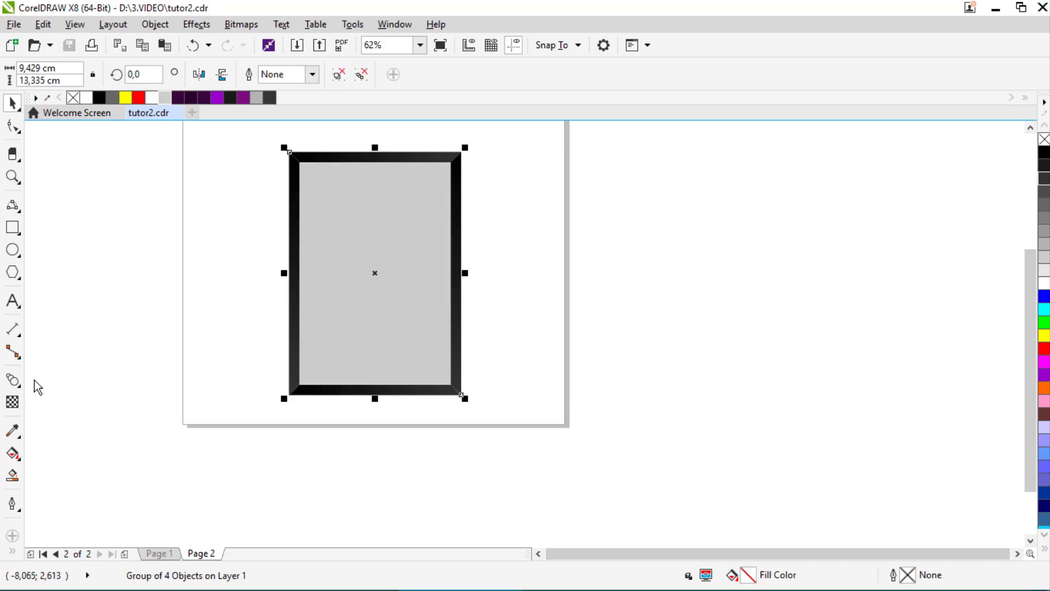
Add a drop shadow to the grouped frame strips with 100 opacity and a feathering of 10.
left_click(15, 382)
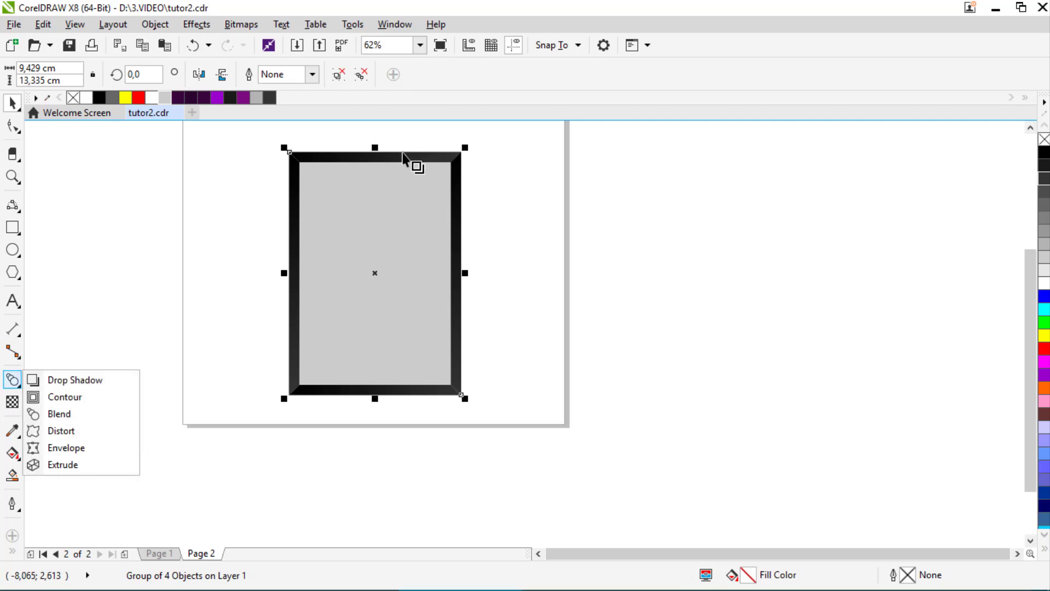
left_click(62, 380)
left_click_drag(381, 407, 377, 390)
left_click_drag(374, 152, 374, 392)
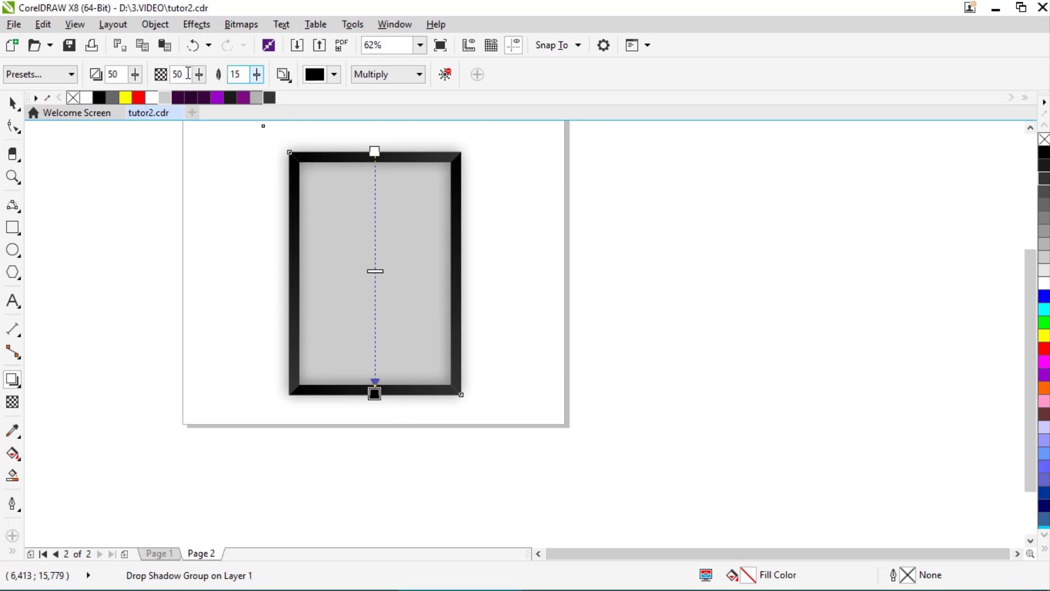
key("Return")
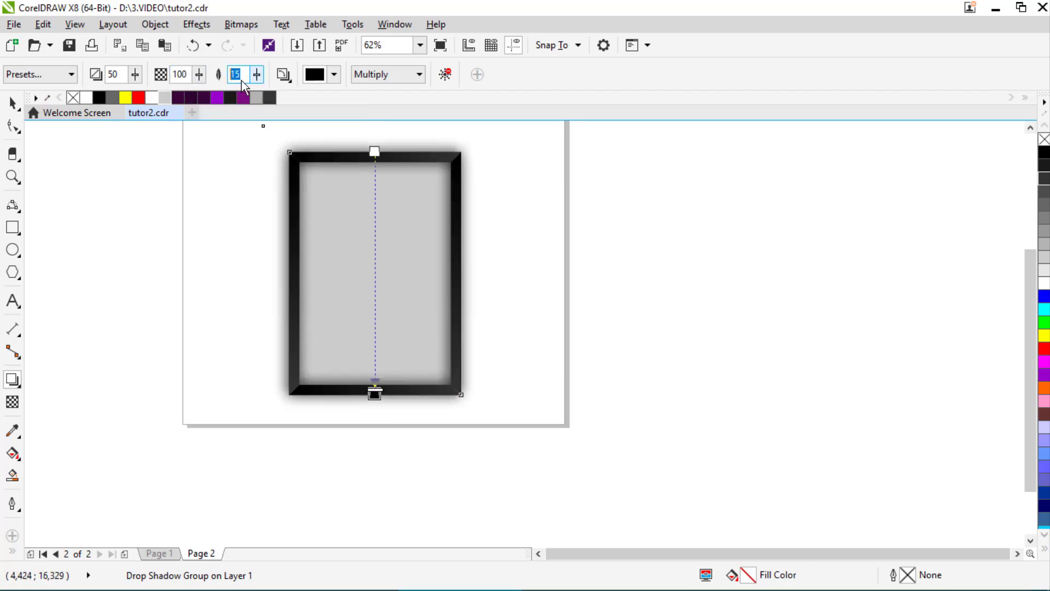
type("10")
key("Return")
left_click(12, 103)
left_click(171, 160)
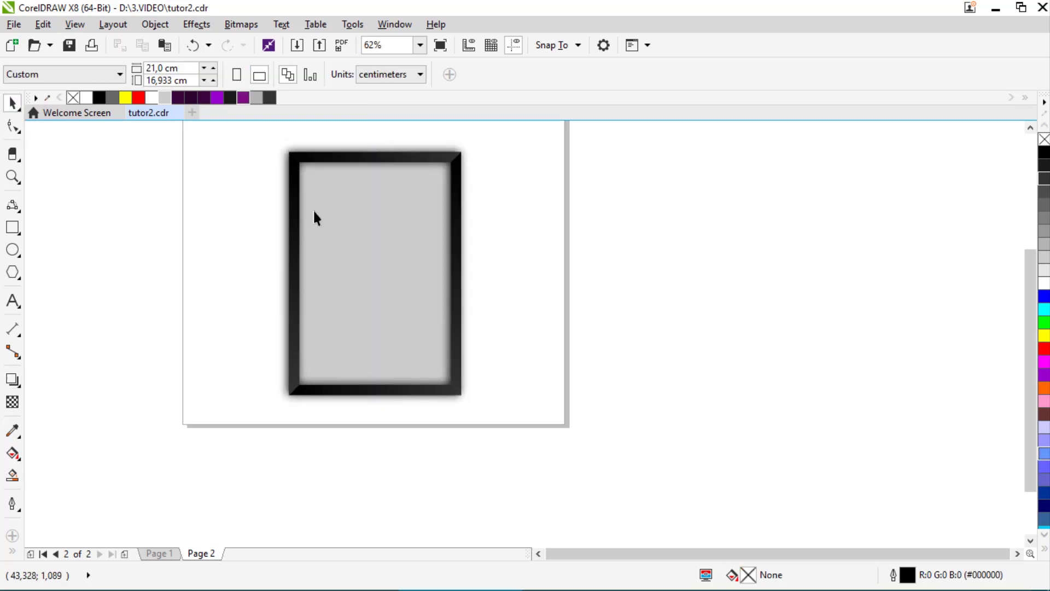
left_click(458, 199)
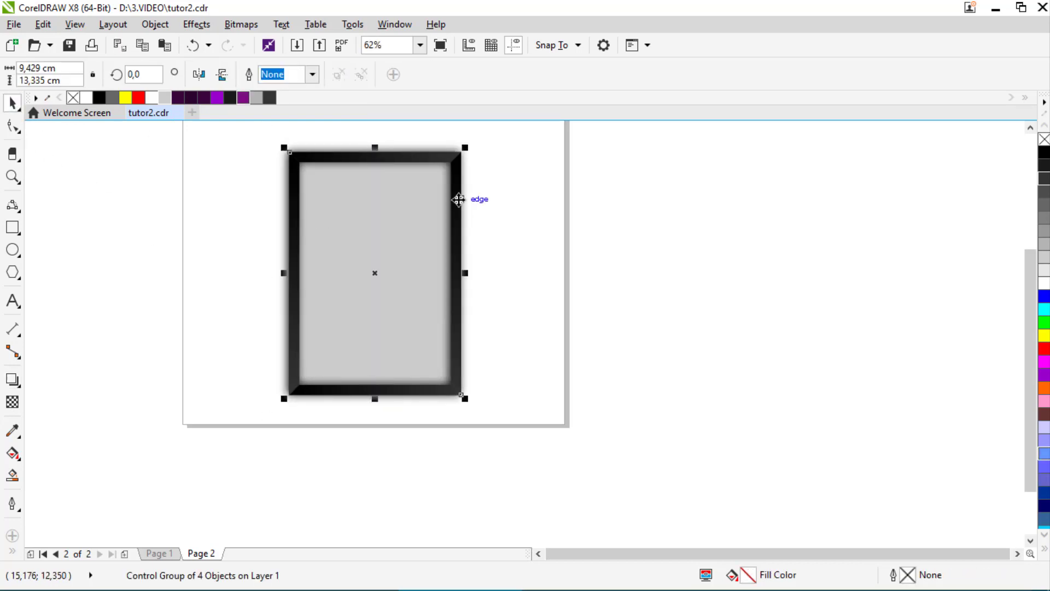
Draw a rectangle about 7.3 by 11.2 cm inside the frame, fill it white without an outline, and save the drawing.
left_click(12, 227)
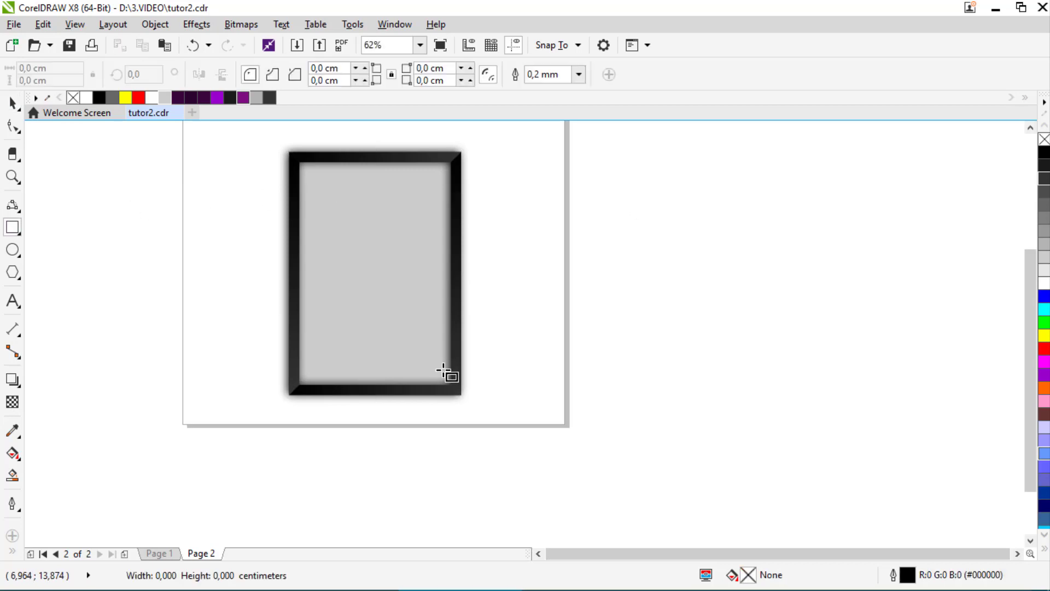
left_click_drag(308, 172, 443, 376)
key("space")
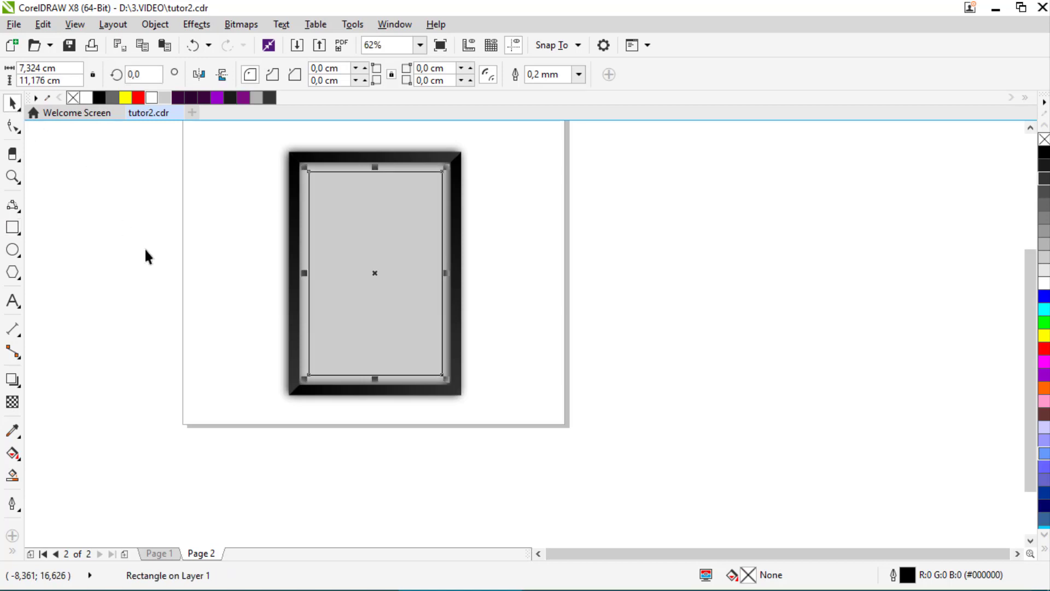
left_click(151, 97)
left_click(145, 248)
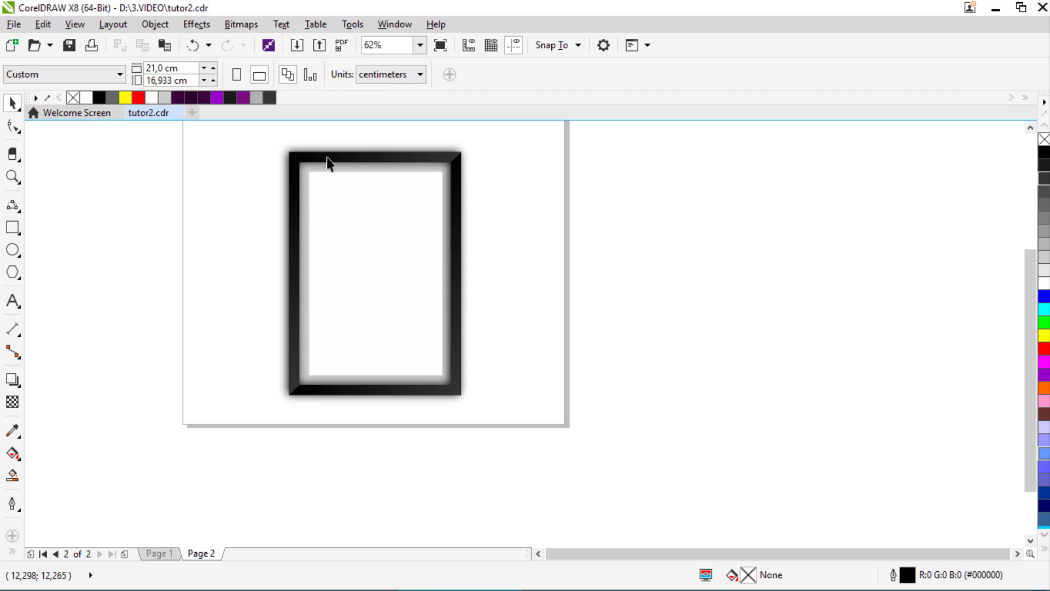
key("ctrl+s")
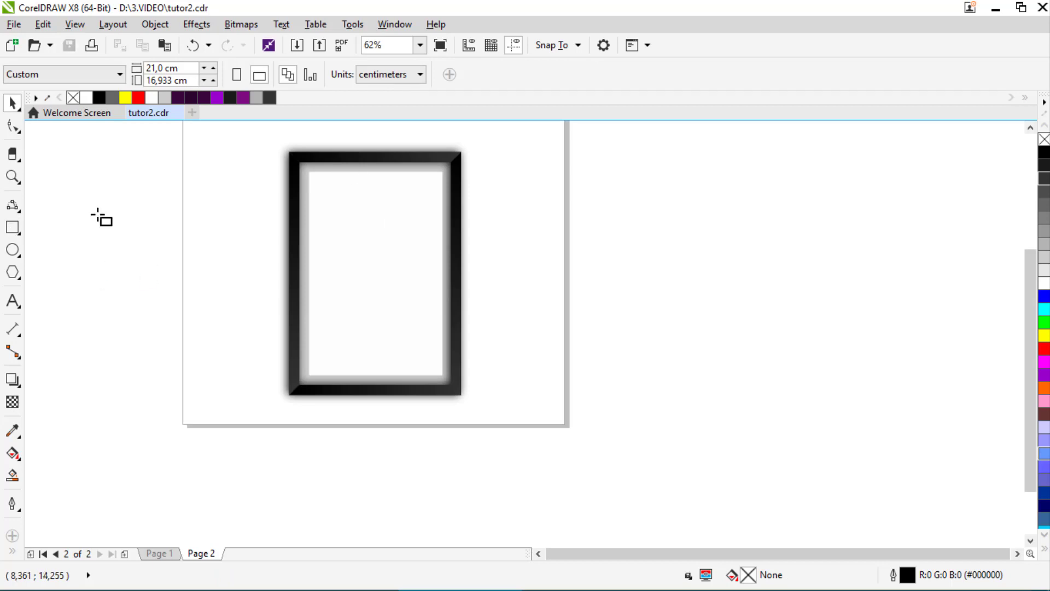
Draw a horizontal rectangle about 1.27 by 0.42 cm beside the page and undo the rotated copy placed on it.
key("F6")
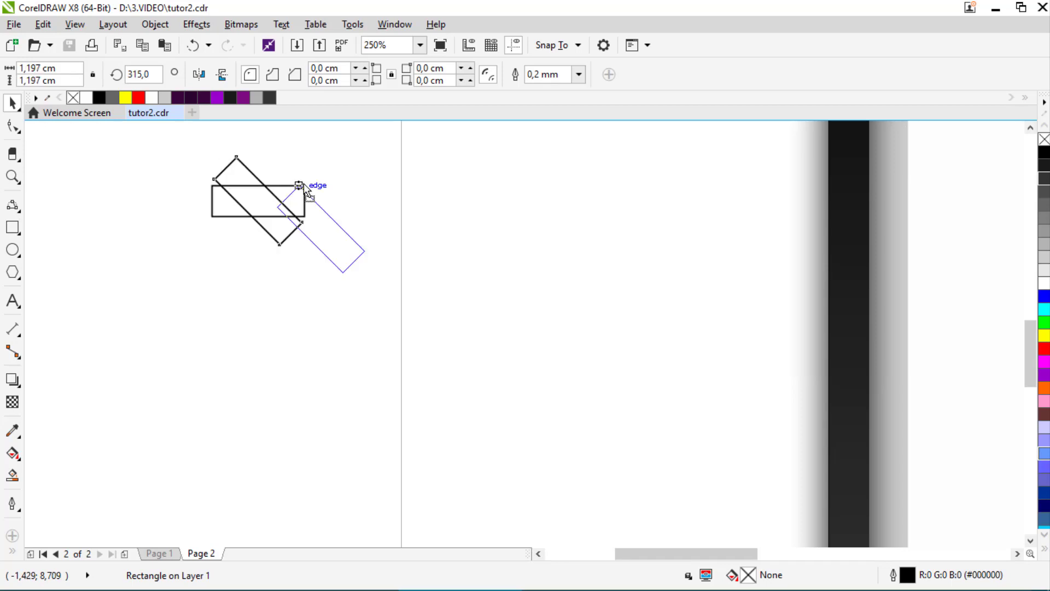
left_click_drag(299, 186, 305, 187)
scroll(405, 276, "up", 1)
scroll(406, 277, "down", 1)
left_click(406, 277)
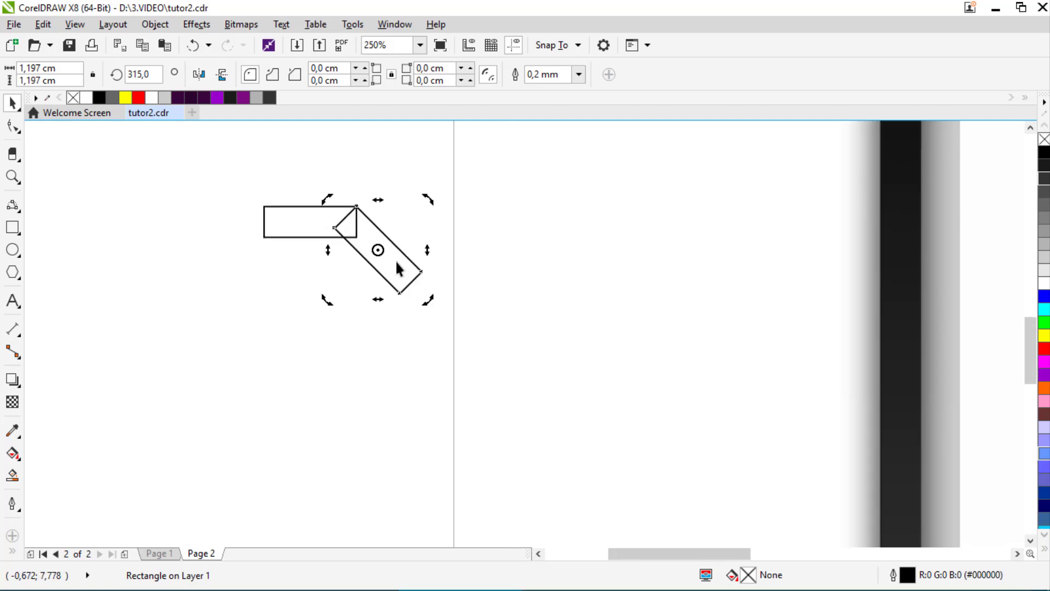
key("ctrl+z")
left_click_drag(351, 220, 359, 266)
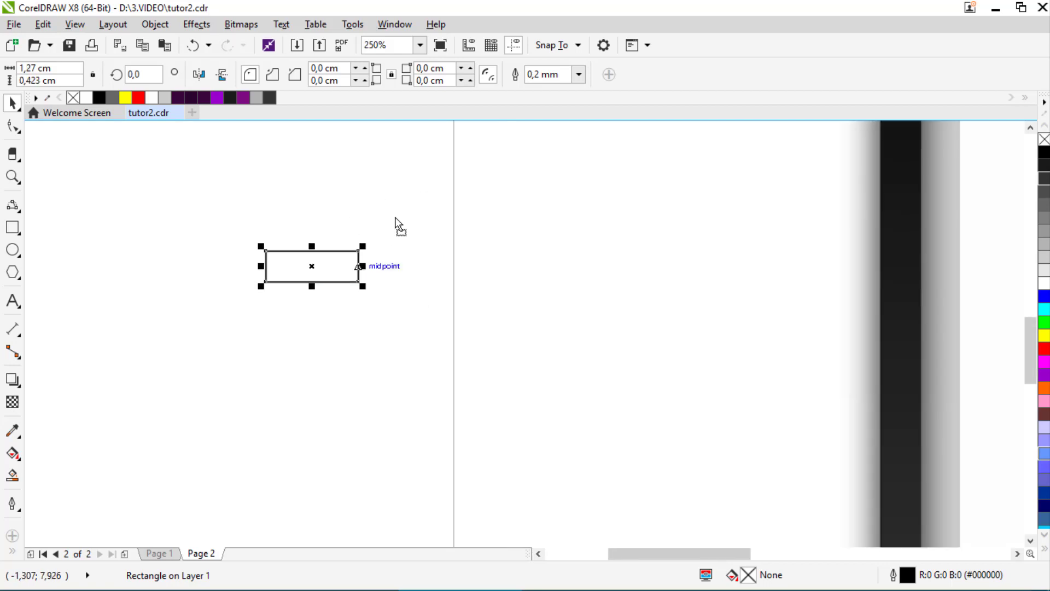
Copy the small rectangle, scale the copy to 75% of its width, and rotate it to 315° at the original's right end.
left_click_drag(401, 216, 380, 220)
left_click(327, 213)
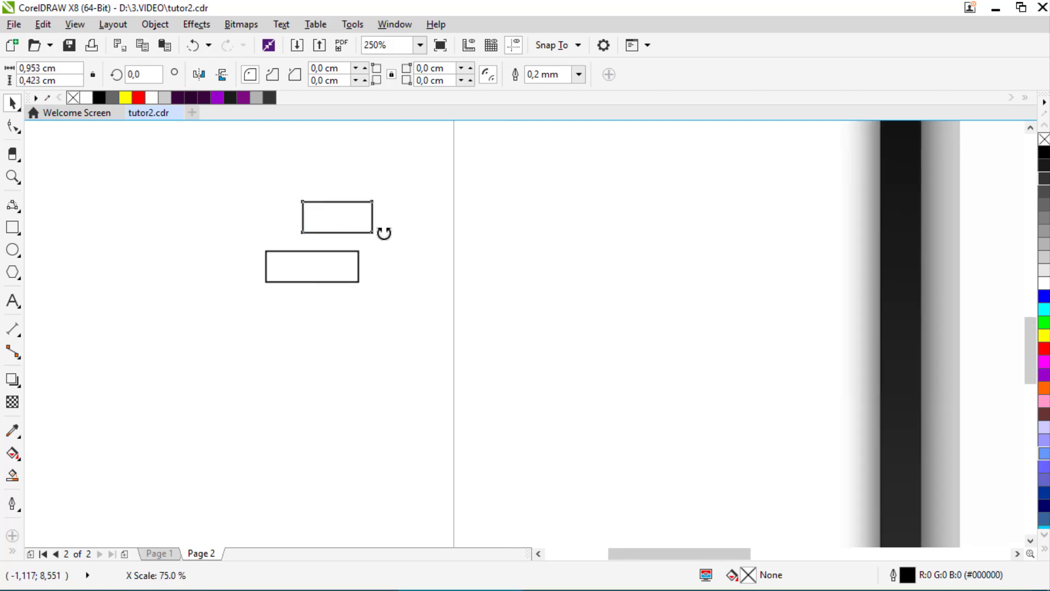
left_click_drag(296, 195, 382, 284)
Create a mirrored copy of the angled rectangle and snap both arms to the horizontal rectangle's upper corners.
left_click_drag(409, 285, 295, 283)
right_click(296, 284)
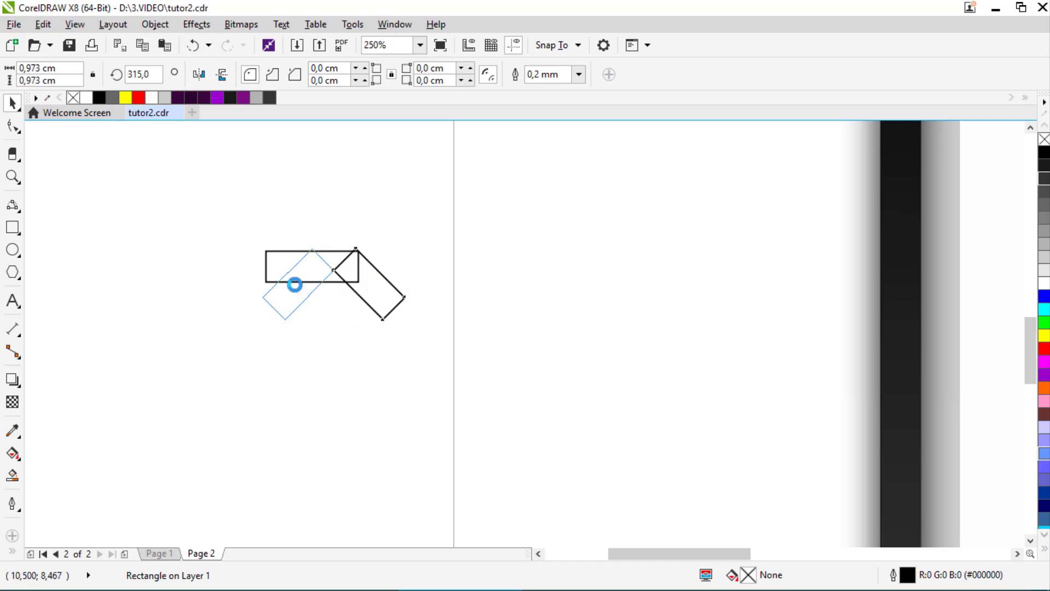
scroll(304, 263, "up", 1)
scroll(326, 254, "up", 2)
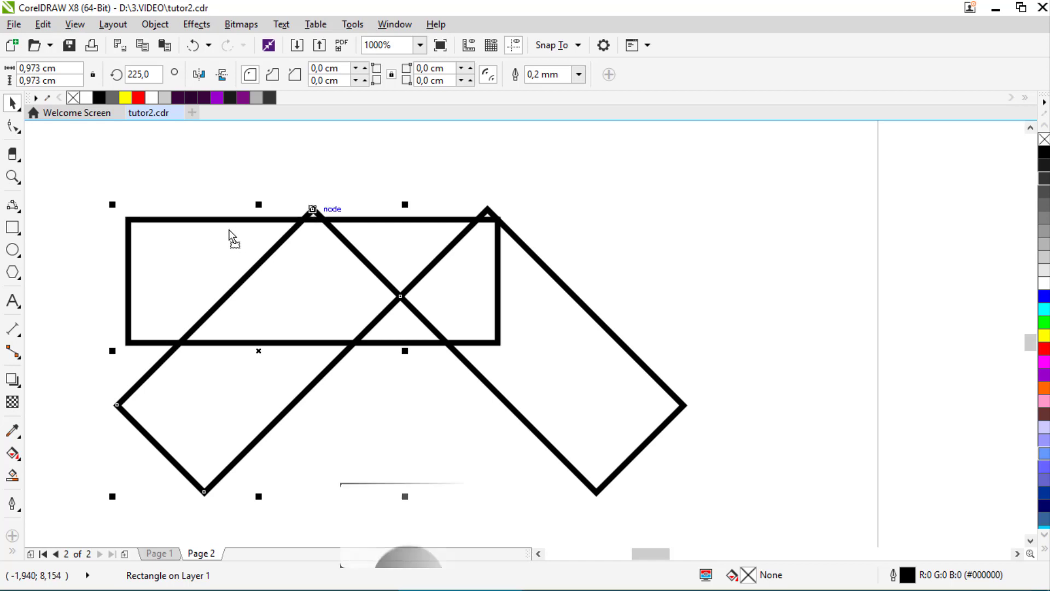
left_click_drag(313, 211, 129, 218)
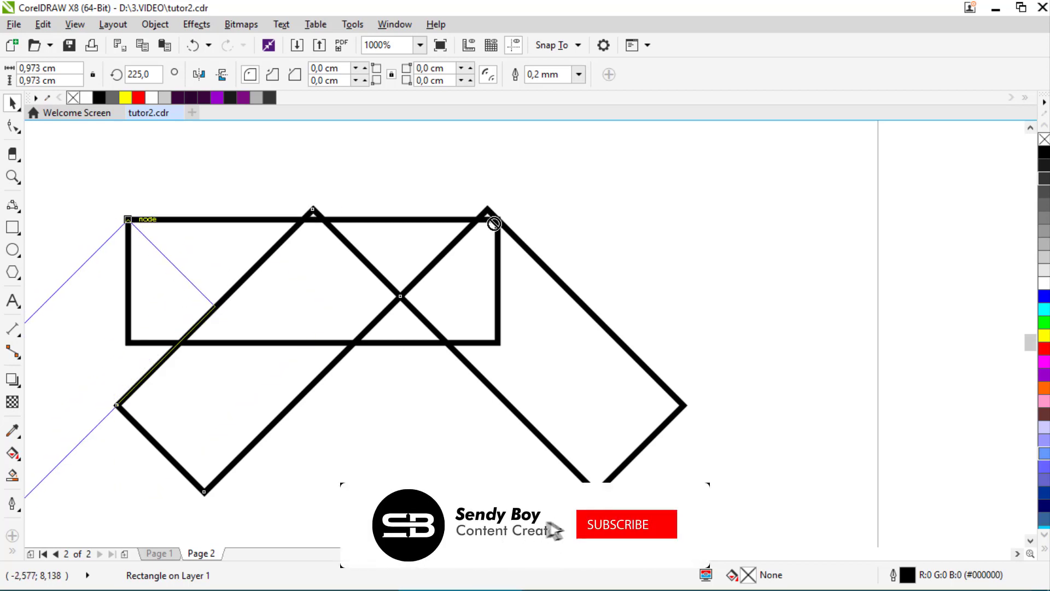
left_click_drag(488, 217, 493, 223)
scroll(385, 237, "down", 2)
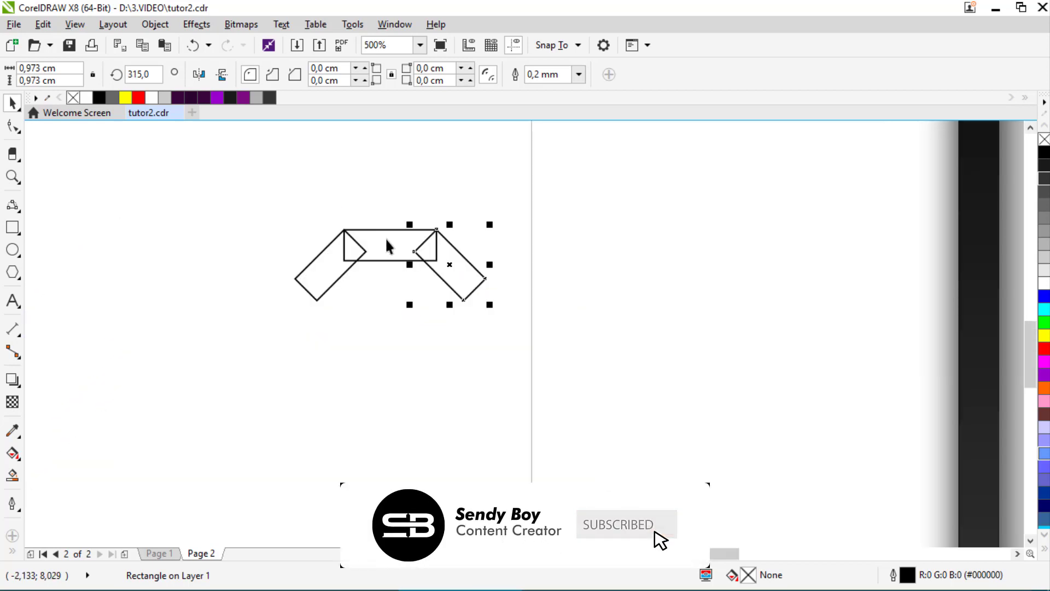
Select the horizontal rectangle and both angled arms and convert them to curves.
scroll(437, 254, "up", 1)
scroll(469, 255, "up", 1)
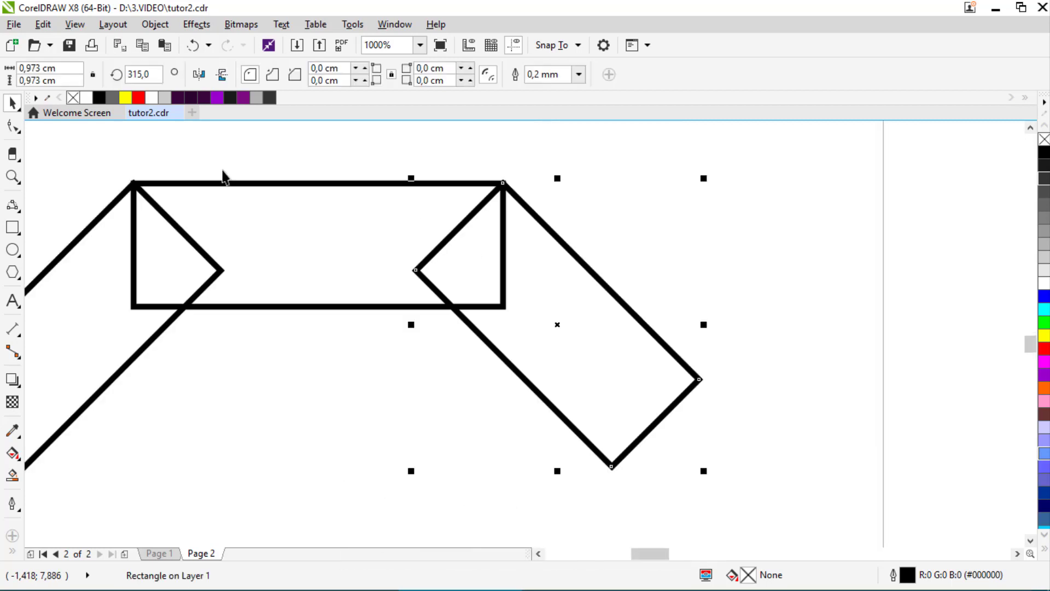
scroll(471, 256, "down", 1)
left_click_drag(165, 166, 631, 423)
key("ctrl+q")
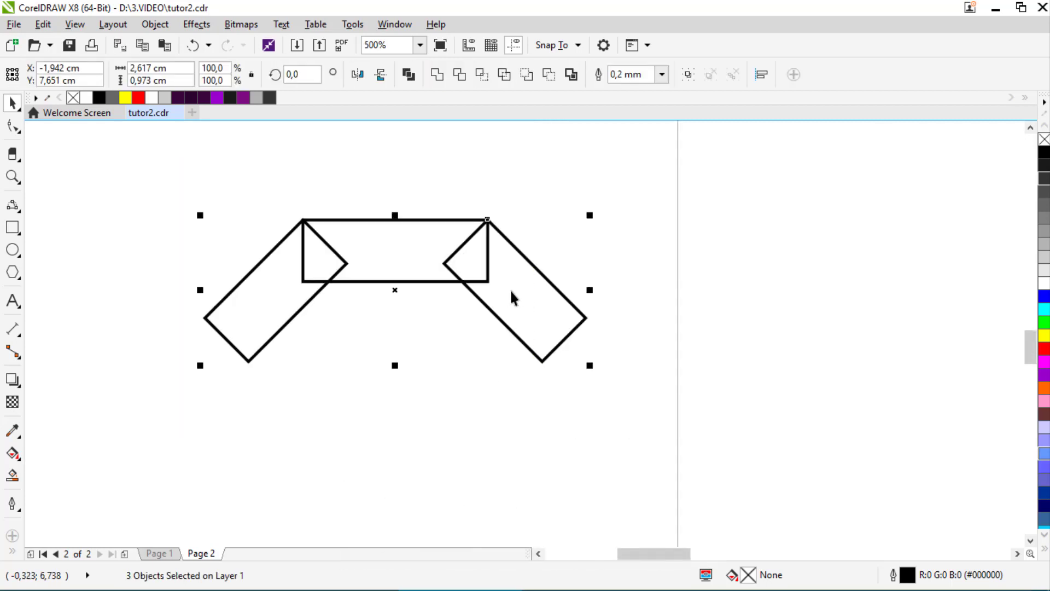
Move the inner corner nodes of the arms and the centre piece together to form mitred joints on both sides.
left_click(510, 289)
scroll(510, 290, "up", 1)
key("F10")
left_click_drag(376, 236, 413, 272)
left_click_drag(182, 236, 145, 272)
left_click(220, 221)
left_click_drag(465, 272, 413, 272)
scroll(413, 271, "down", 1)
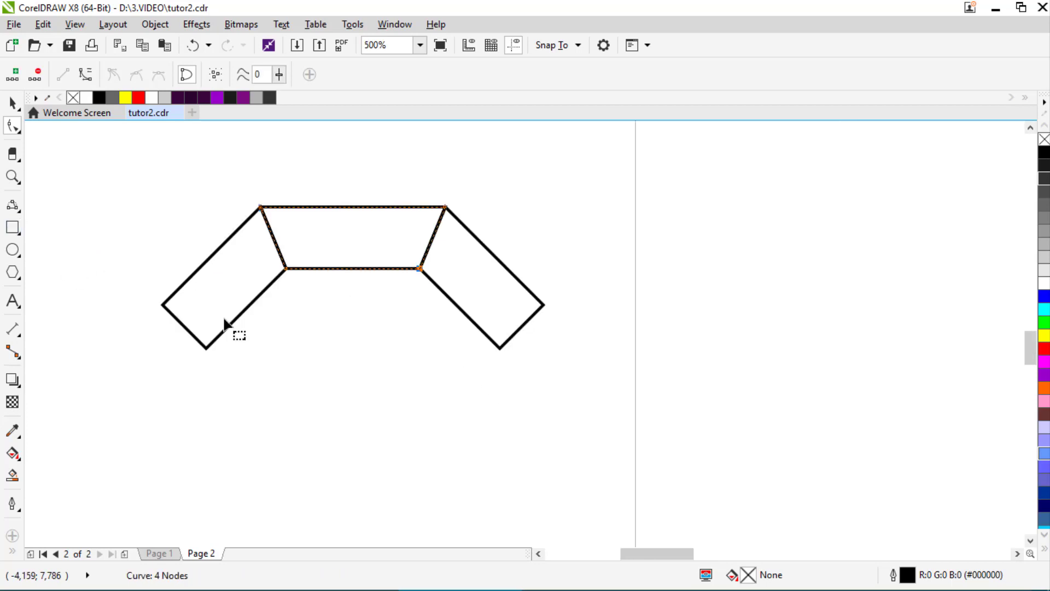
Move the lower end node of each arm inward along its inner edge so both ends are cut horizontally.
left_click_drag(207, 348, 249, 305)
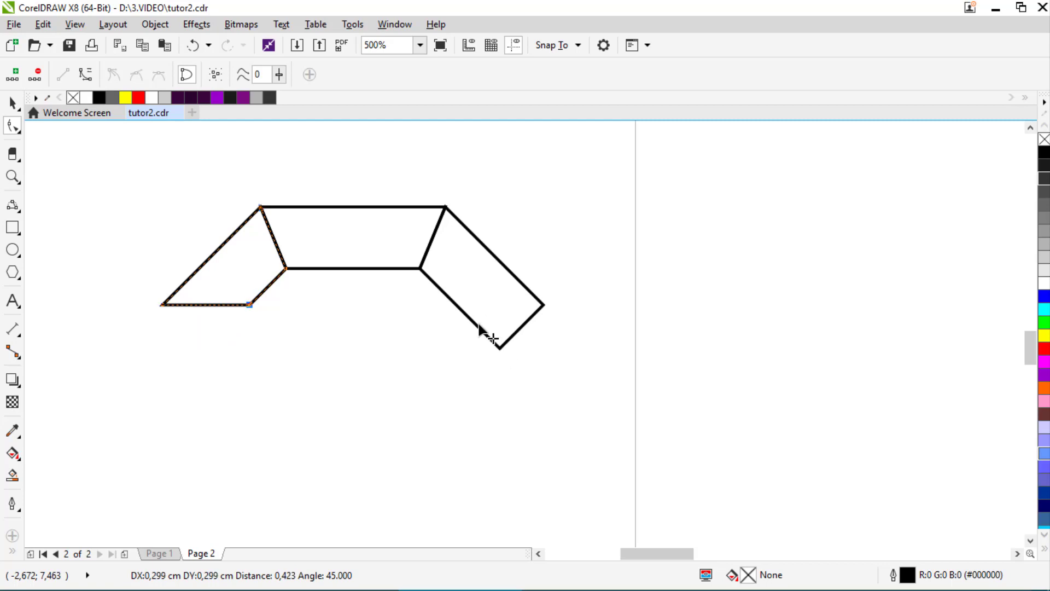
left_click_drag(475, 320, 455, 304)
left_click(13, 104)
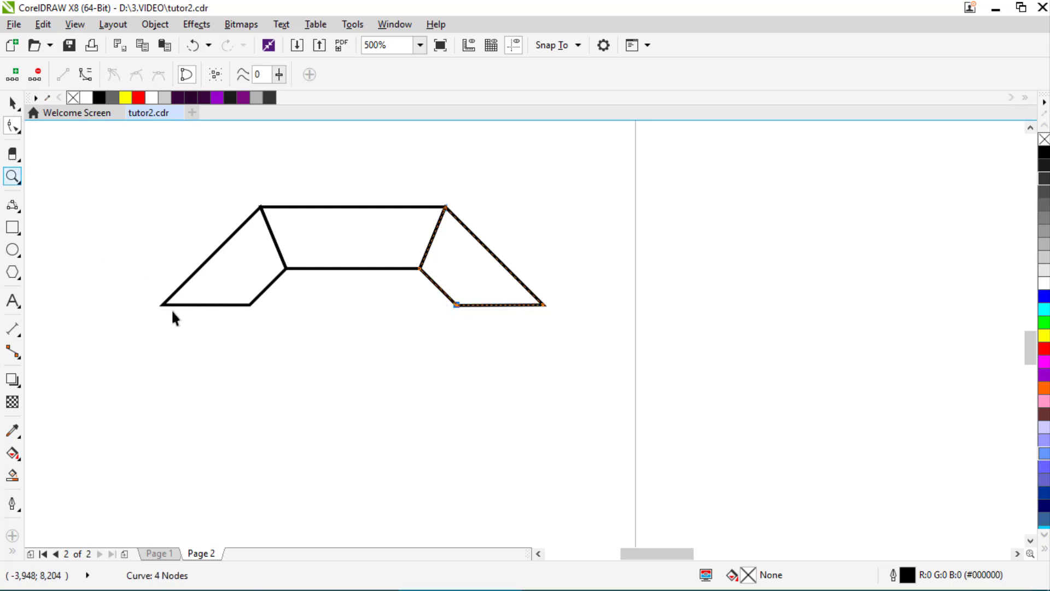
Apply a linear fountain fill to the left arm, running from light grey at its lower end to white at the joint.
left_click(13, 452)
left_click(218, 306)
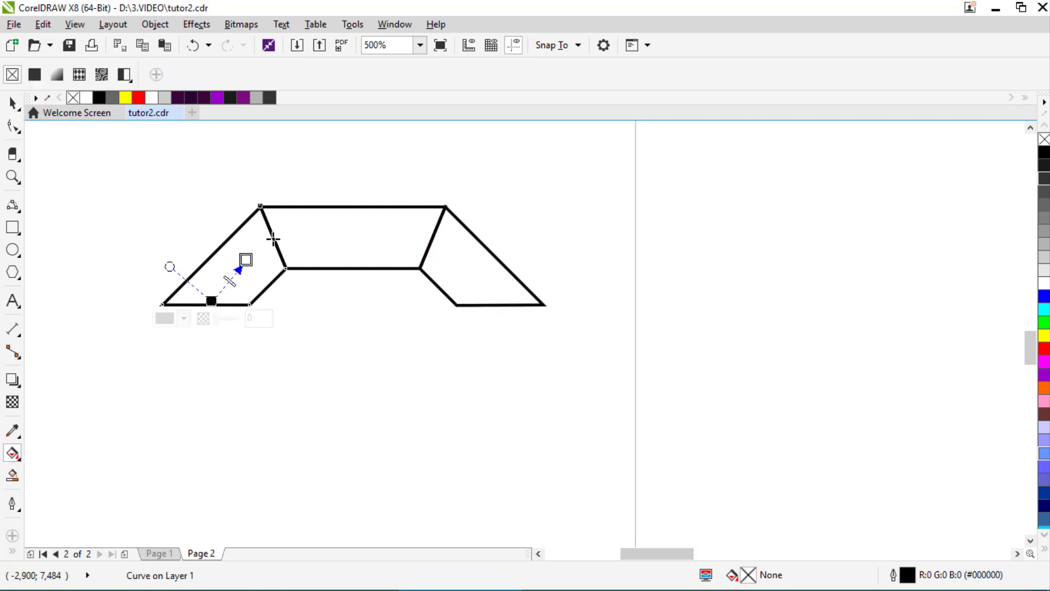
left_click_drag(245, 259, 291, 220)
left_click(211, 302)
left_click(165, 97)
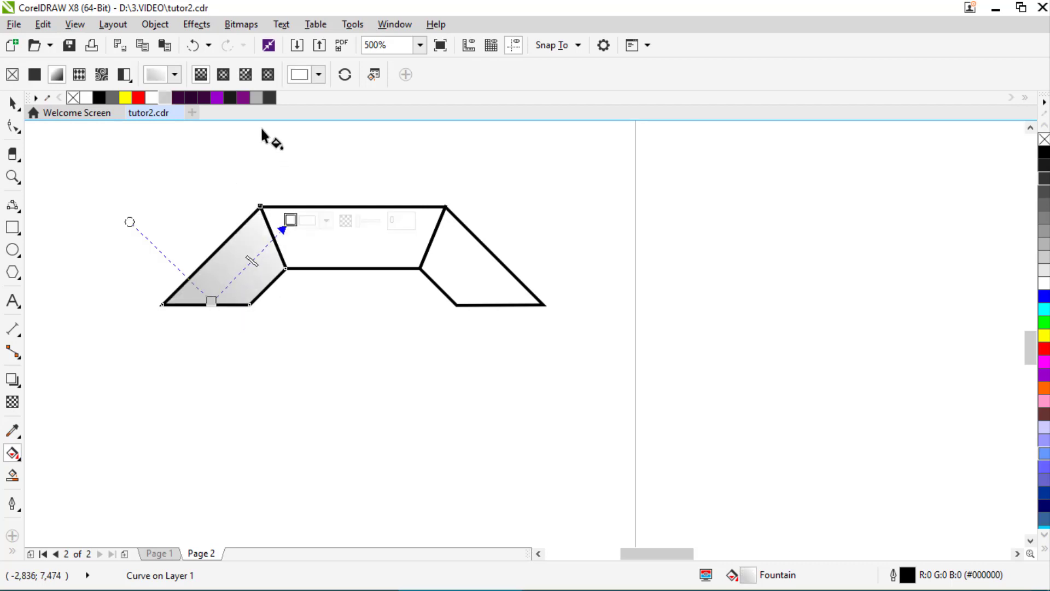
left_click(258, 98)
Apply light grey to white linear fountain fills across the centre piece from left to right and up the right arm towards its joint.
left_click(281, 232)
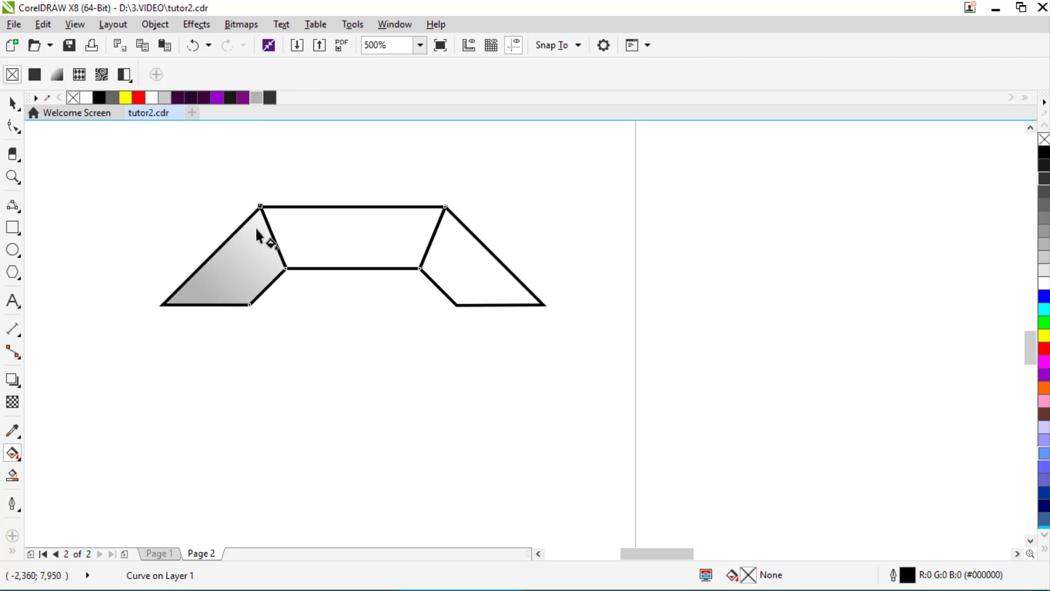
left_click_drag(257, 228, 436, 228)
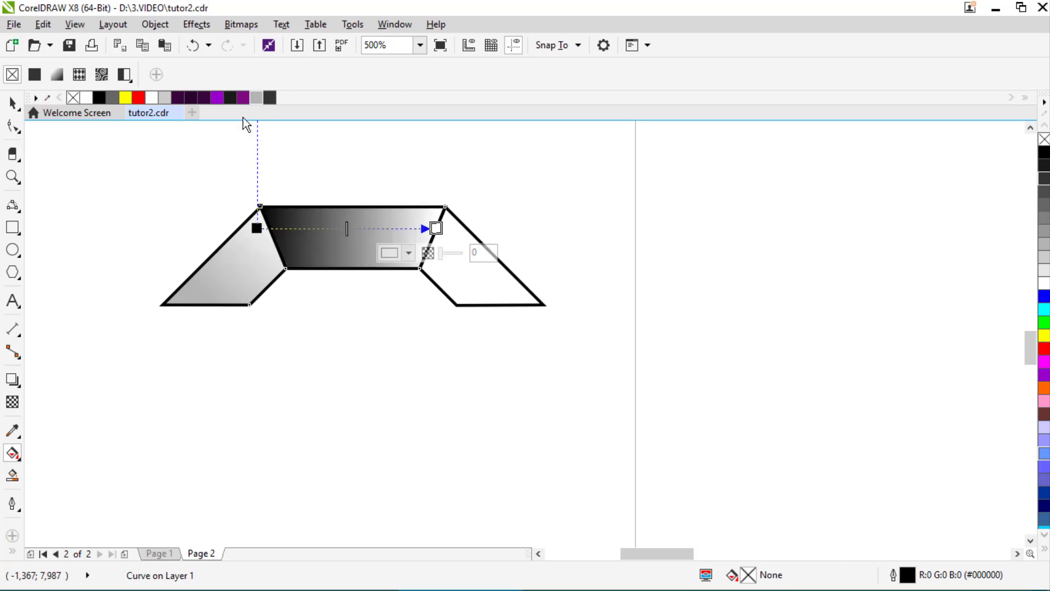
left_click(257, 228)
left_click(257, 98)
left_click_drag(506, 307, 432, 236)
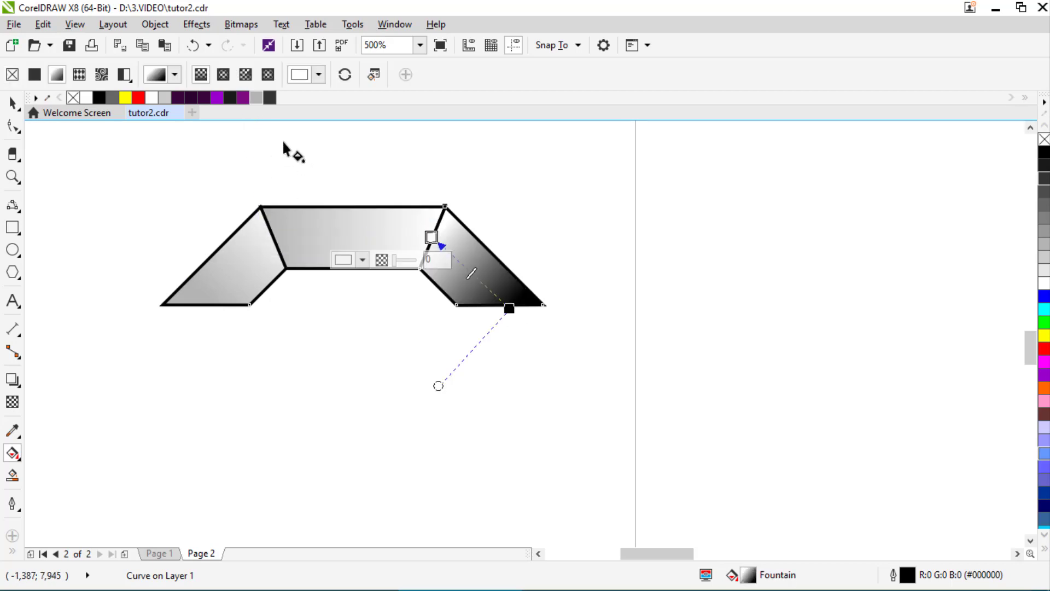
left_click(257, 99)
Shorten the left arm's fountain fill and reverse it to run from white at the lower end to grey at the joint.
left_click(267, 244)
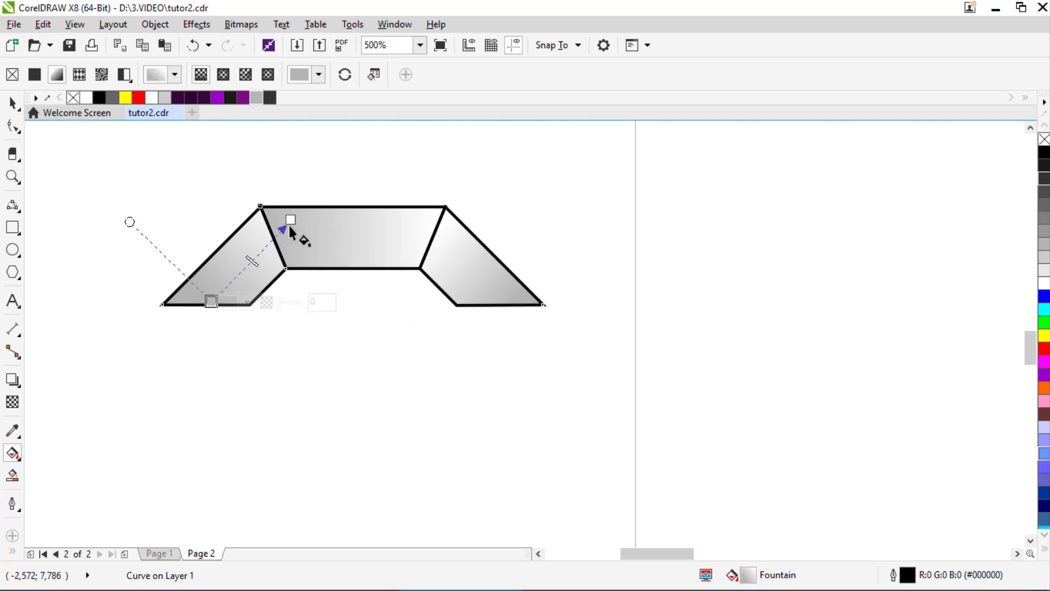
left_click_drag(289, 224, 273, 239)
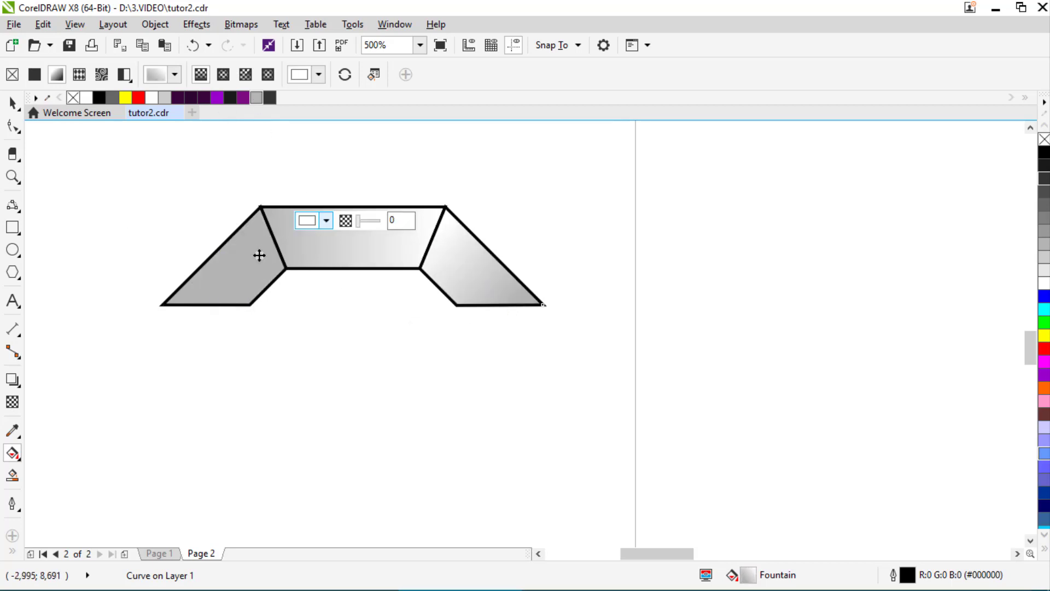
left_click(152, 98)
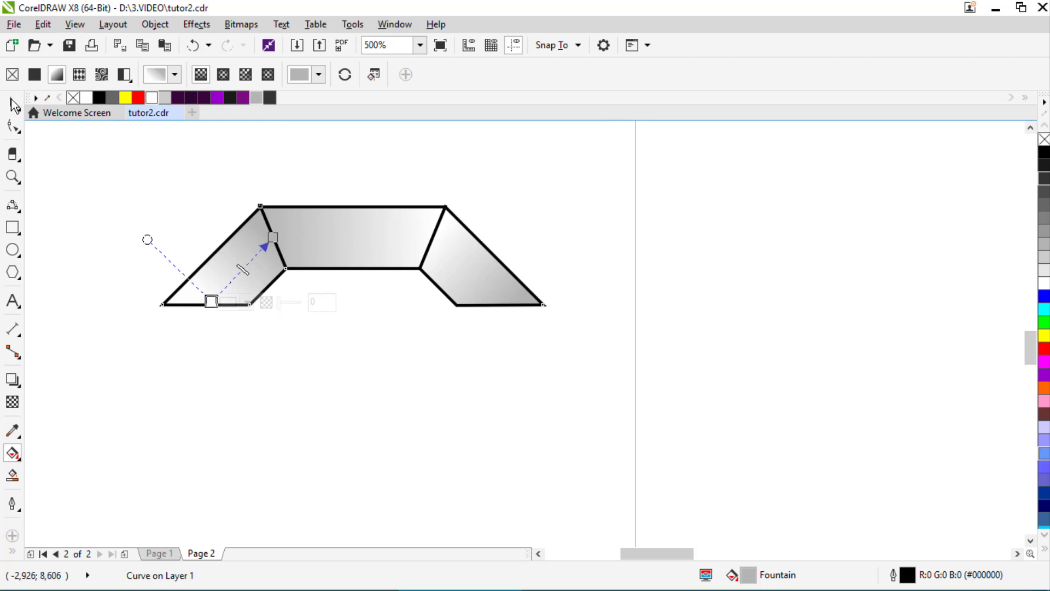
Remove the outlines from the three gradient-filled pieces and group them.
scroll(381, 241, "down", 1)
key("space")
left_click_drag(456, 327, 35, 107)
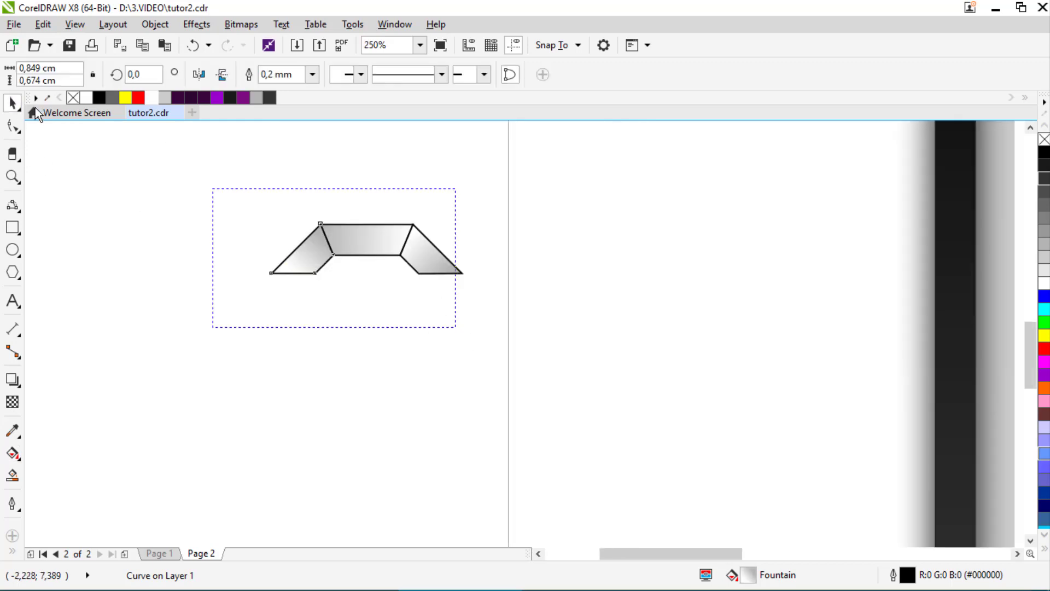
key("ctrl+a")
right_click(72, 97)
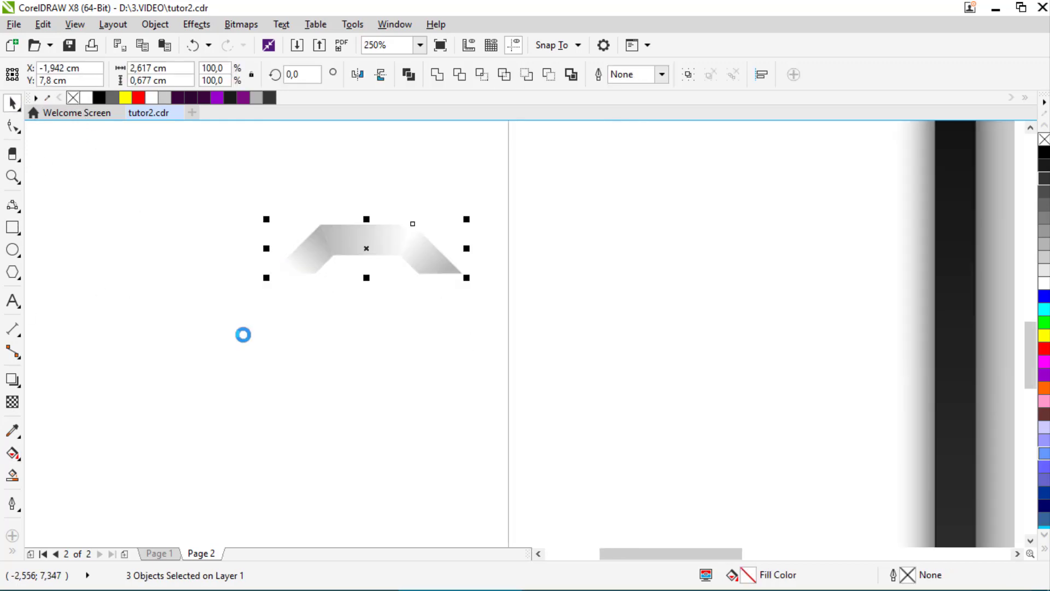
key("ctrl+g")
Draw a narrow vertical rectangle about 0.11 by 4.06 cm above the grouped pieces, centre it horizontally on them, and select it.
key("F6")
key("F3")
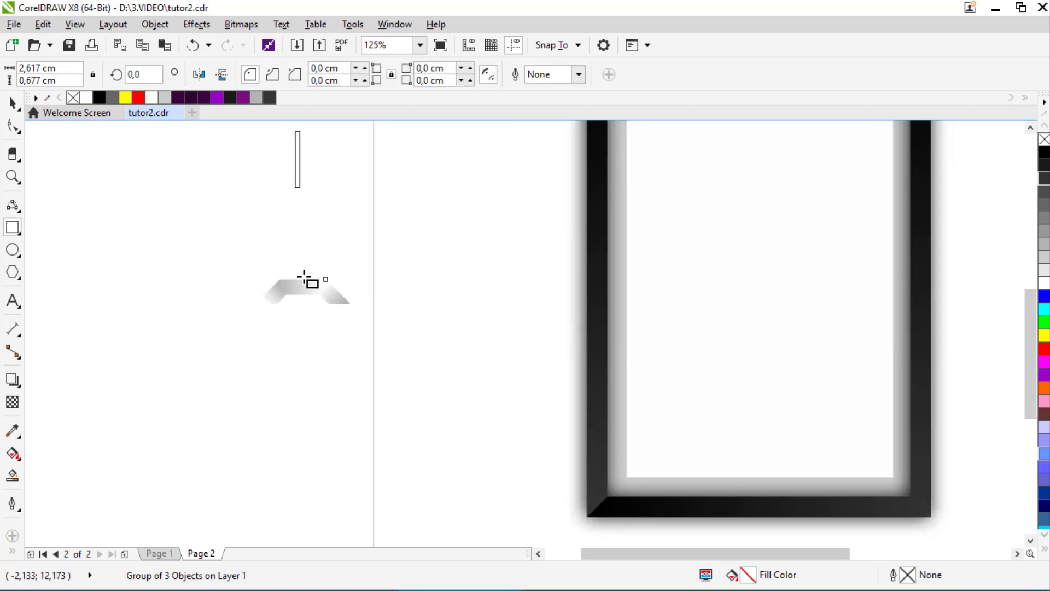
left_click_drag(305, 279, 300, 279)
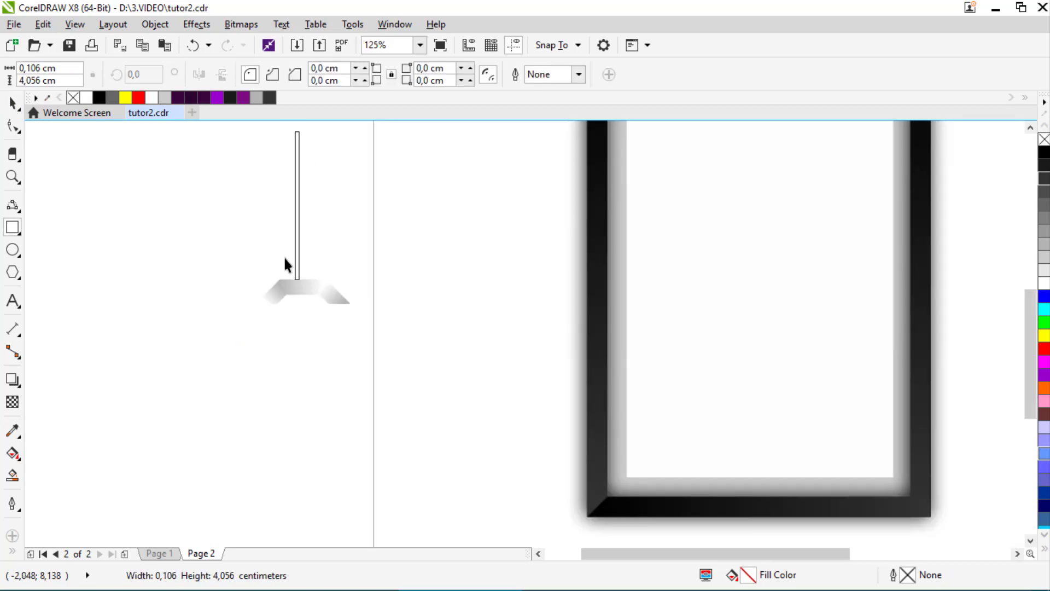
key("space")
left_click(335, 293, "shift")
key("c")
left_click(314, 203)
scroll(316, 170, "up", 1)
left_click(290, 164)
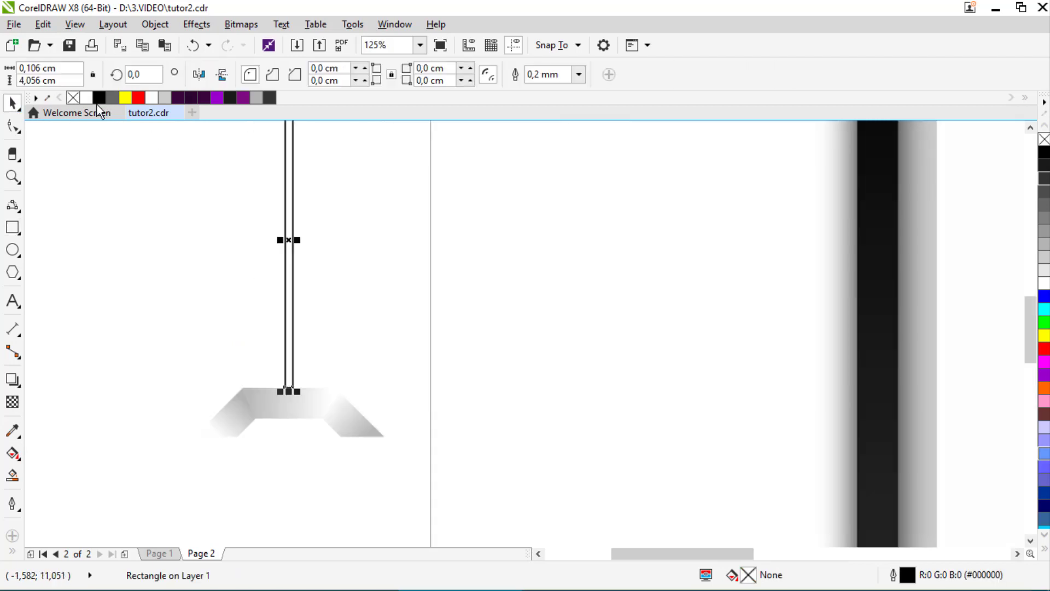
Give the narrow bar a vertical fountain fill from grey at the bracket to white at its upper end, without outline.
left_click(86, 97)
right_click(73, 98)
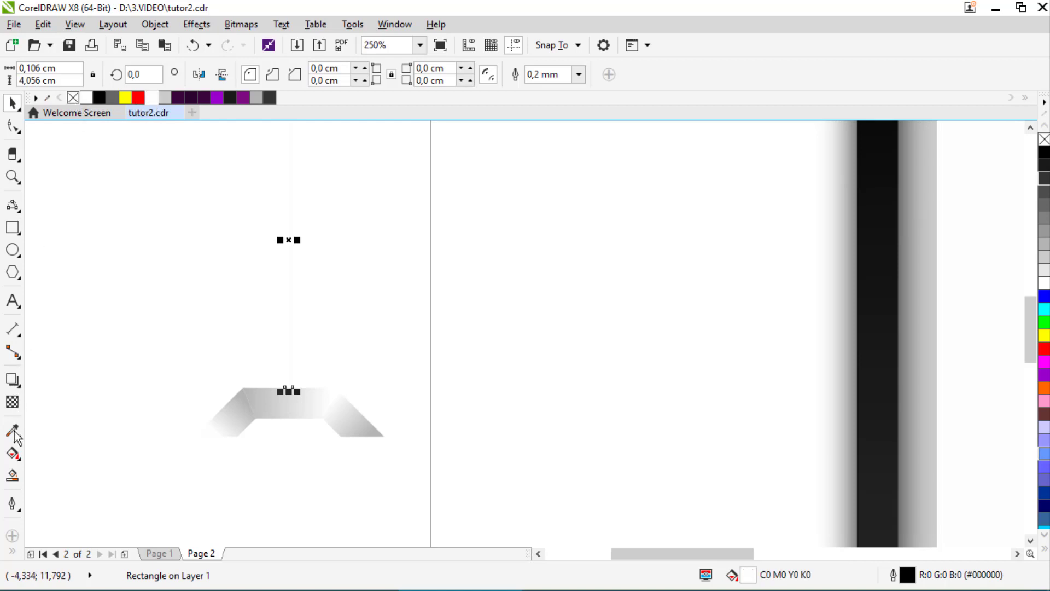
left_click(12, 453)
left_click_drag(290, 386, 290, 168)
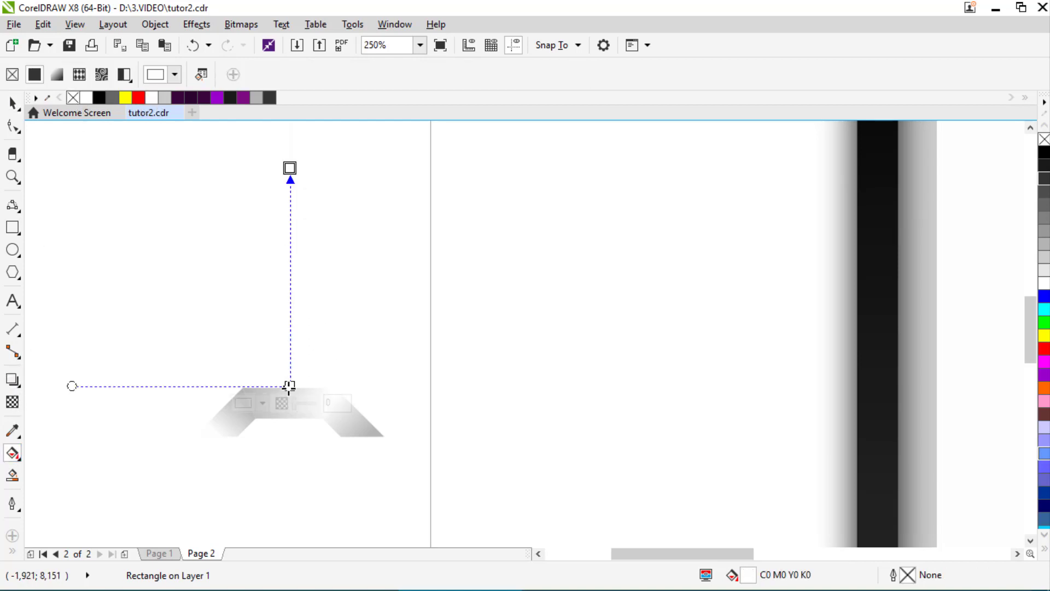
left_click(289, 387)
left_click(257, 99)
left_click(11, 105)
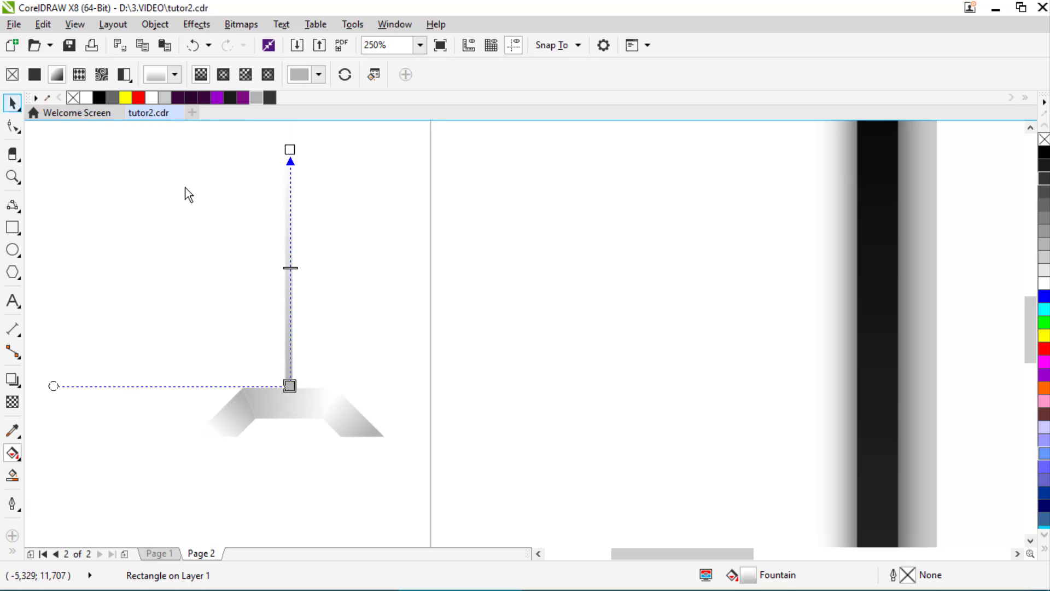
Group the gradient bar with the bracket pieces into one hanger.
scroll(255, 219, "down", 2)
left_click_drag(226, 170, 408, 235)
key("ctrl+g")
Scale down the hanger and set it and a duplicate on the frame's upper edge, one towards each side.
scroll(284, 347, "down", 1)
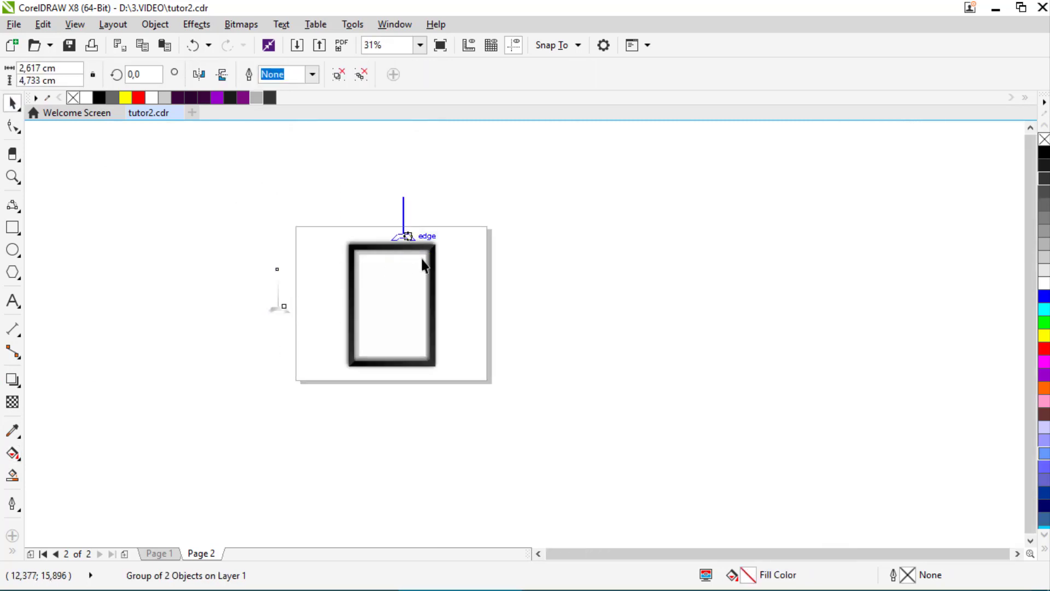
scroll(422, 258, "up", 1)
scroll(379, 242, "down", 1)
scroll(409, 216, "up", 2)
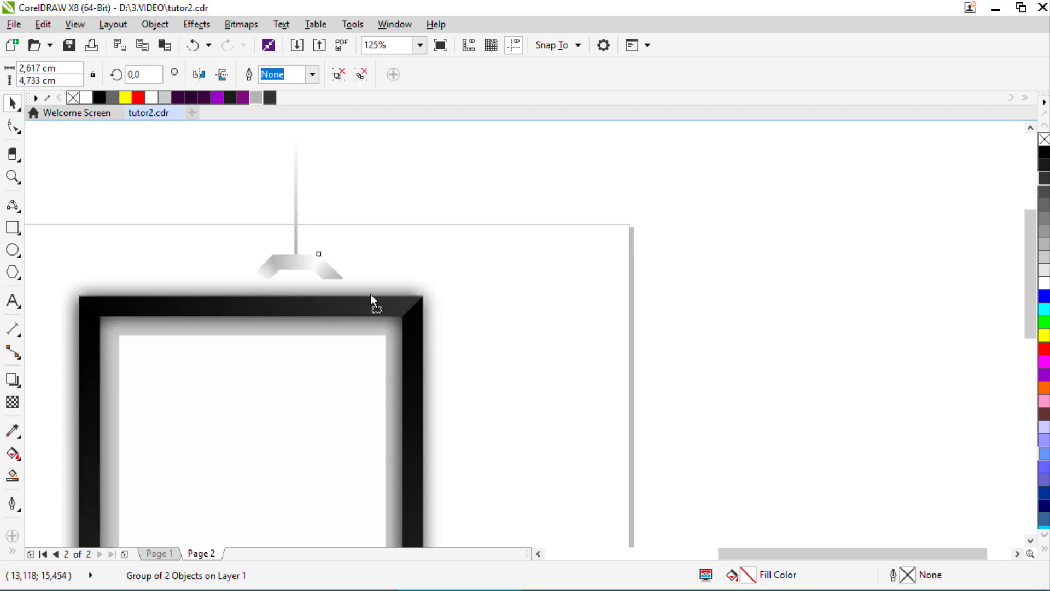
left_click_drag(344, 277, 362, 261)
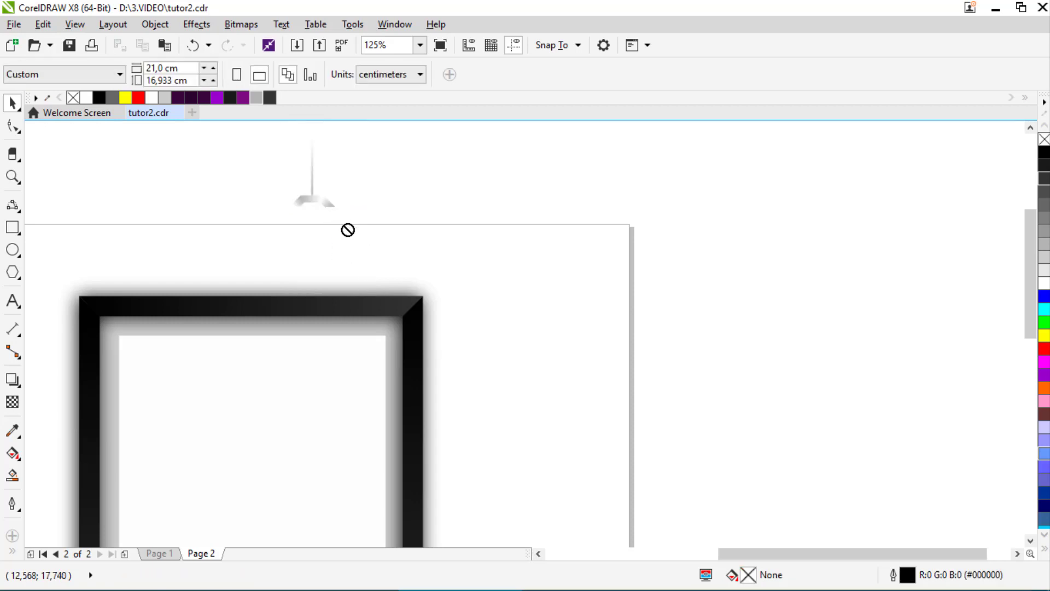
left_click_drag(334, 205, 195, 300)
key("ctrl+z")
Group the two hangers and centre them horizontally on the white inset.
left_click(384, 272)
left_click(338, 283, "shift")
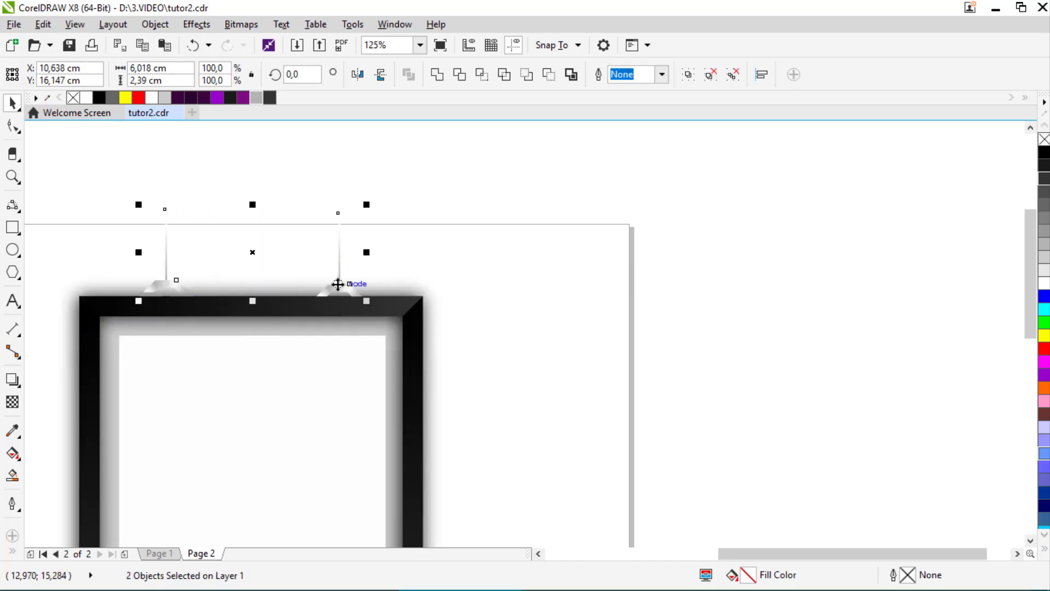
key("ctrl+g")
left_click(276, 387, "shift")
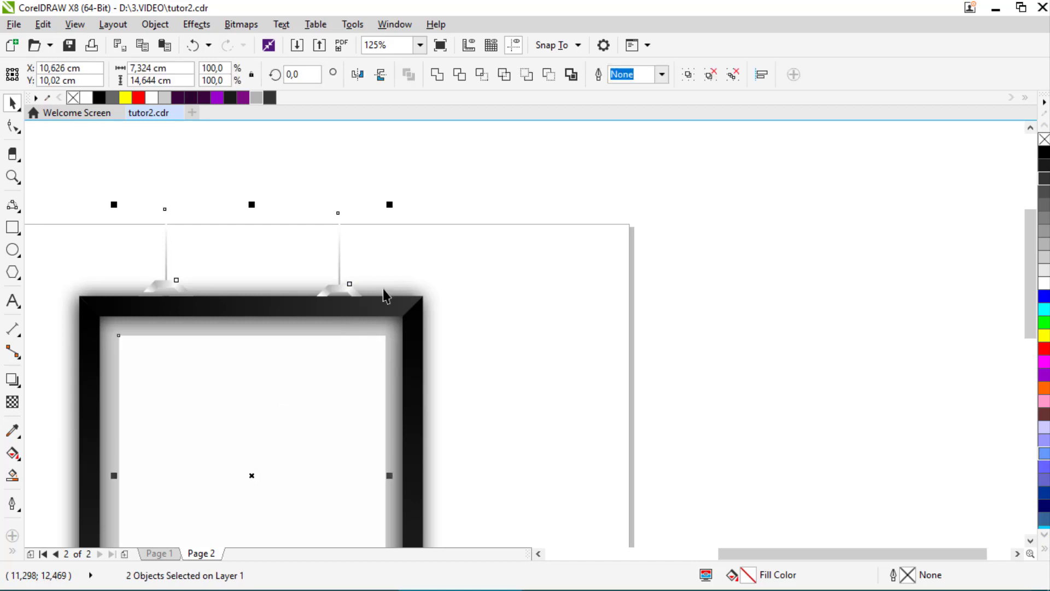
scroll(387, 296, "down", 2)
left_click(436, 228)
Add a page-sized rectangle of 21 by 16.933 cm behind the artwork, filled black and without outline.
left_click(13, 227)
double_click(12, 226)
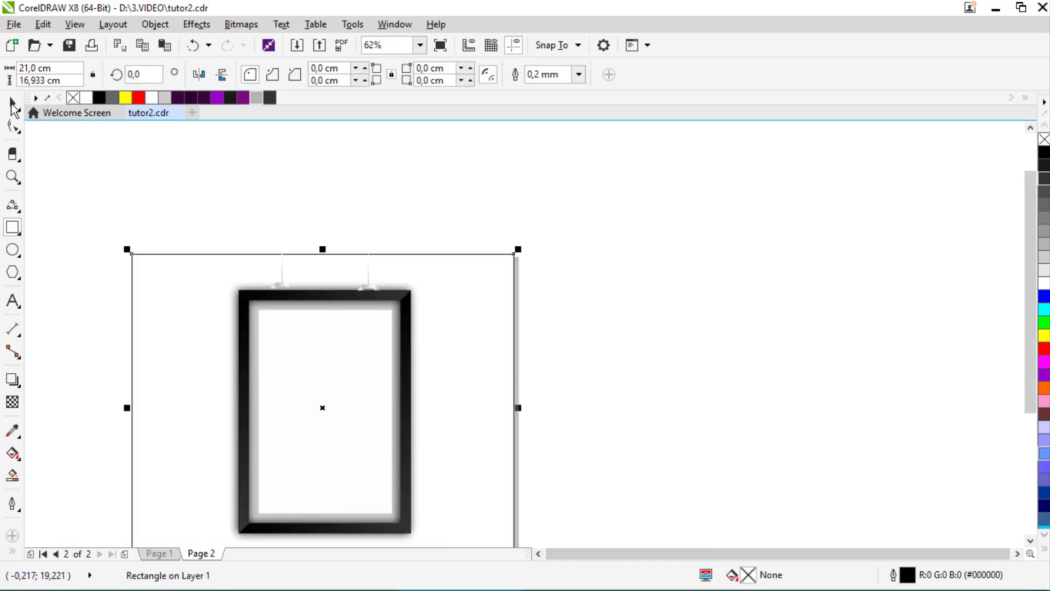
left_click(12, 103)
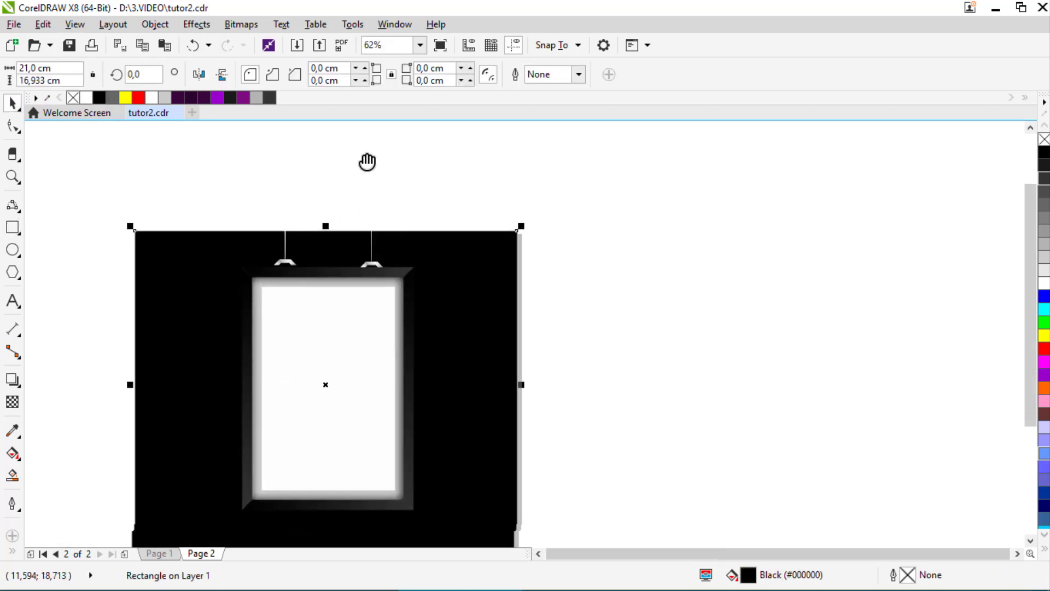
left_click_drag(368, 162, 387, 119)
Apply an elliptical fountain fill to the background, dark grey in the centre to black outside, extending slightly beyond the page's lower edge.
left_click(14, 453)
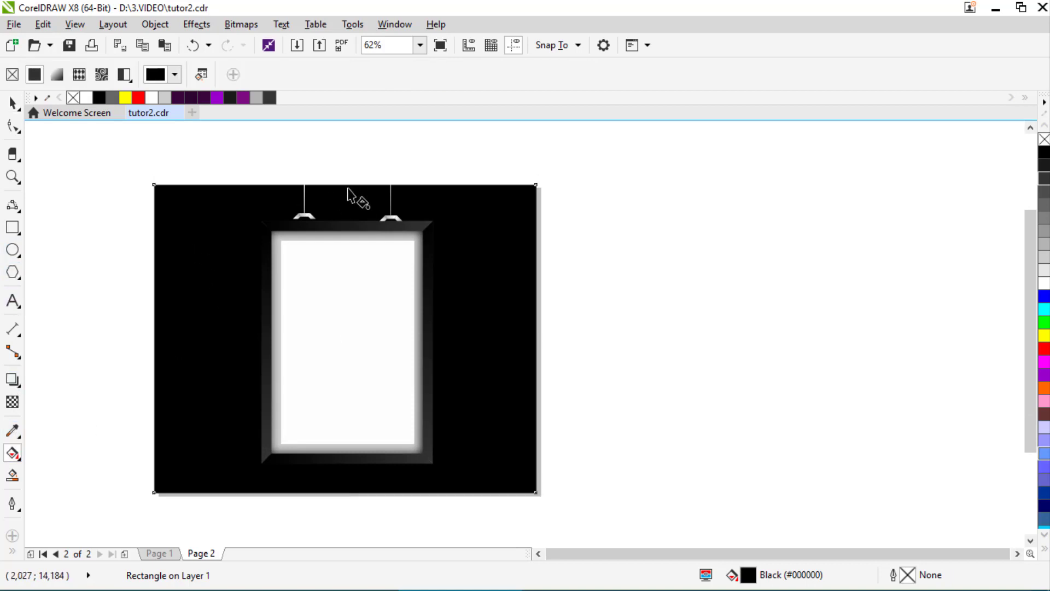
left_click_drag(340, 184, 340, 543)
left_click(223, 75)
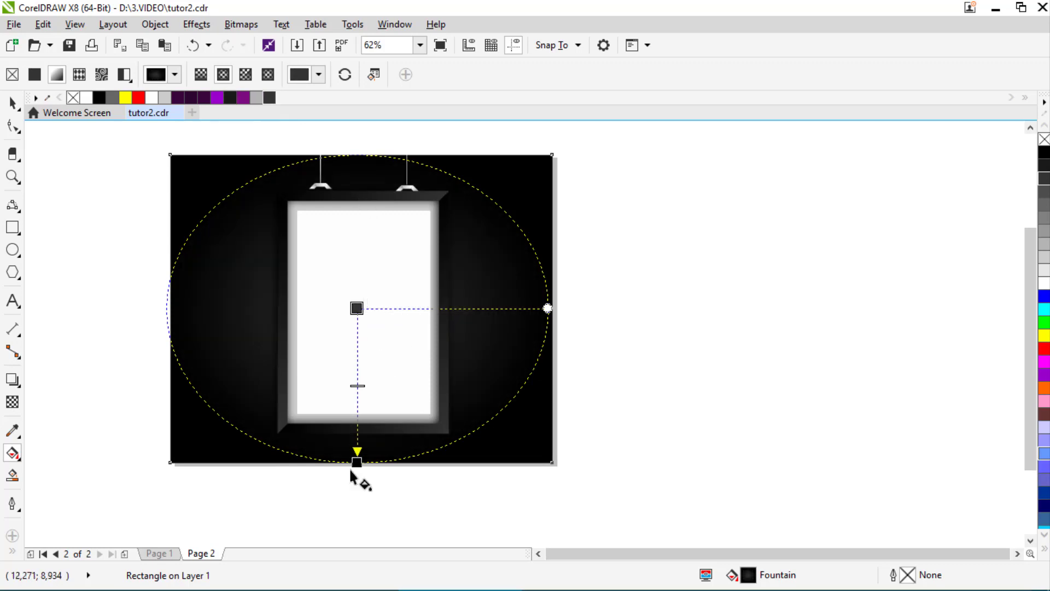
left_click_drag(357, 462, 354, 492)
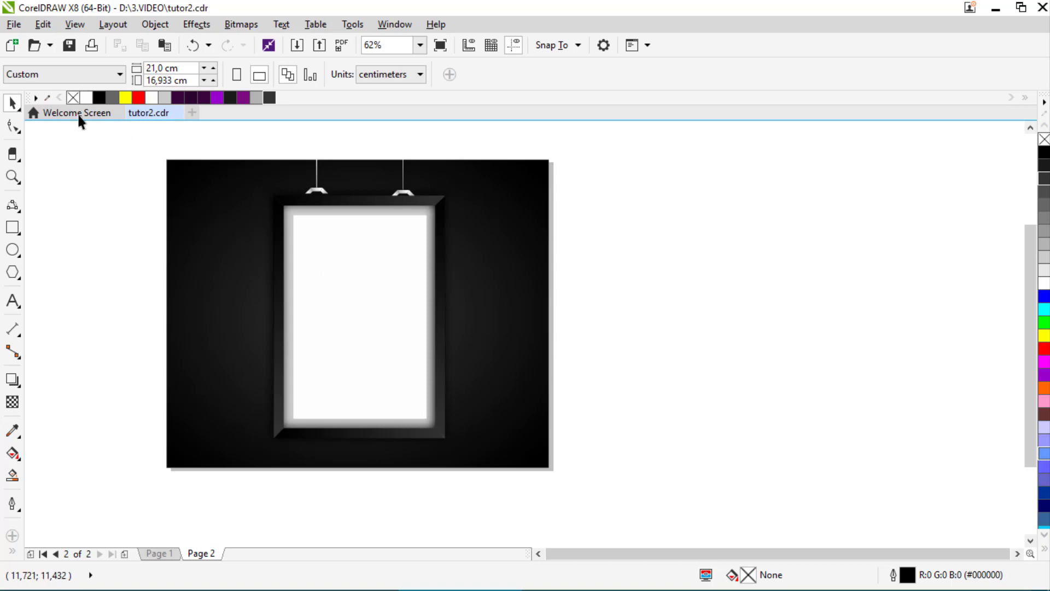
Switch to File Explorer and bring the FACE image from the Pictures folder into the CorelDRAW drawing.
left_click(14, 24)
left_click(629, 146)
key("alt+Tab")
left_click_drag(413, 195, 440, 475)
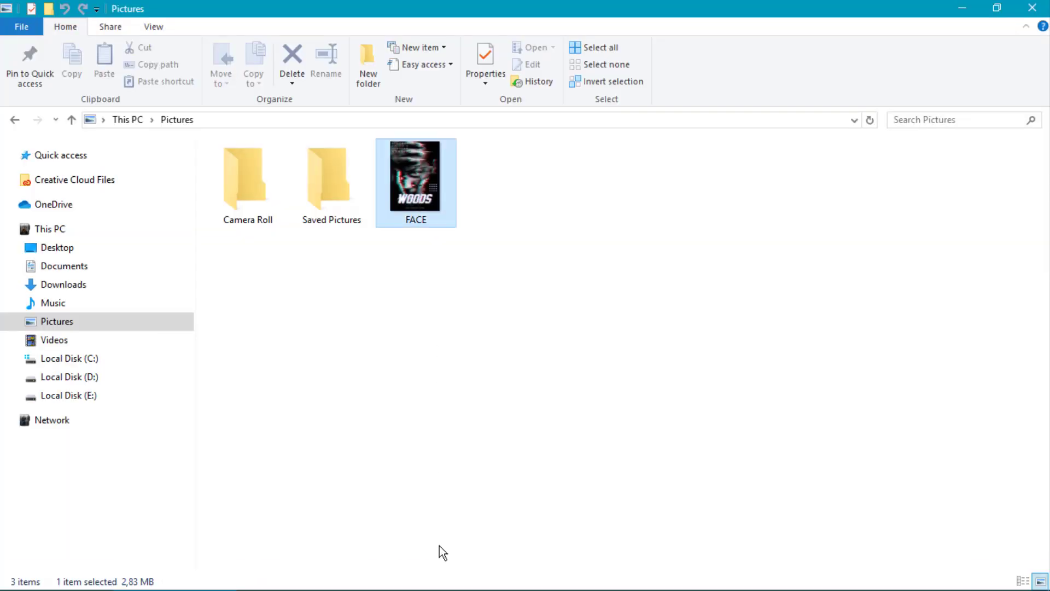
left_click_drag(421, 186, 533, 263)
key("alt+Tab")
key("alt+Tab")
key("alt+Tab")
key("alt+Tab")
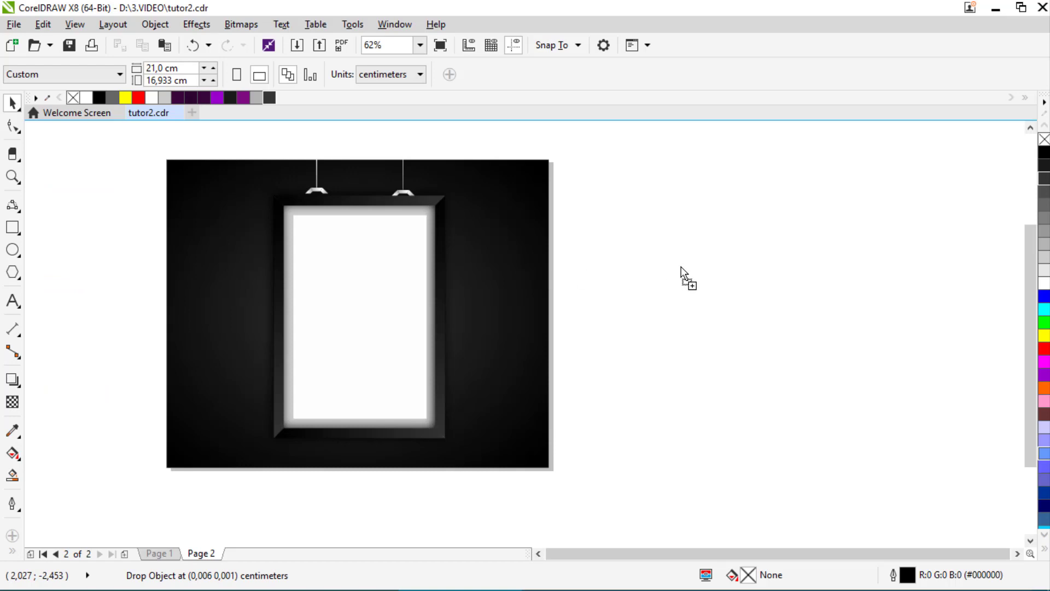
left_click_drag(753, 170, 758, 163)
PowerClip the FACE image inside the frame's white inset rectangle.
right_click(758, 162)
left_click(758, 157)
left_click(375, 323)
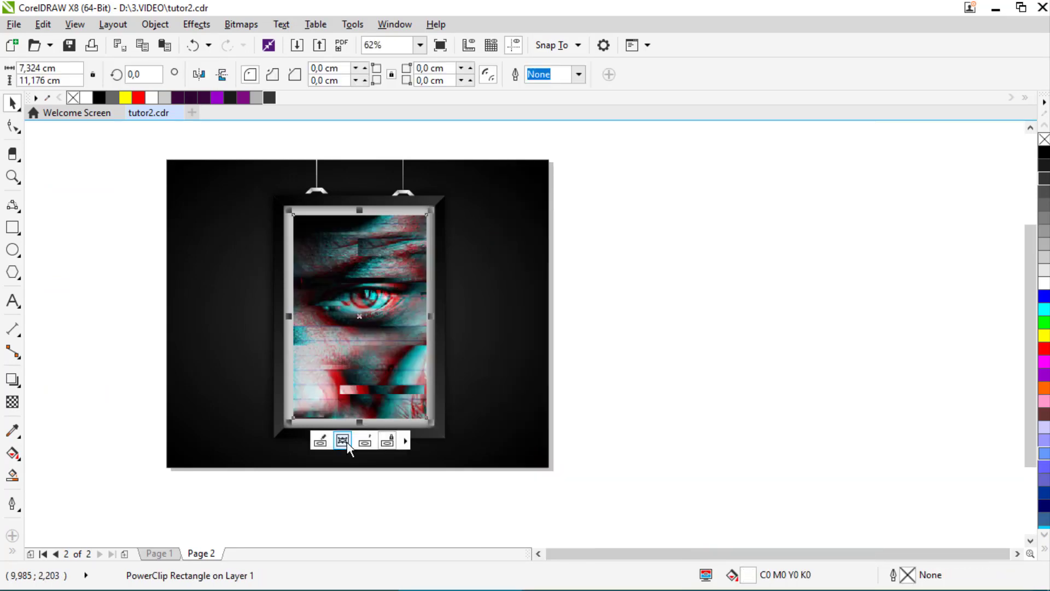
Select the image inside the PowerClip and scale it down until the whole poster fits within the frame.
left_click(347, 441)
scroll(506, 327, "down", 1)
left_click_drag(532, 181, 478, 254)
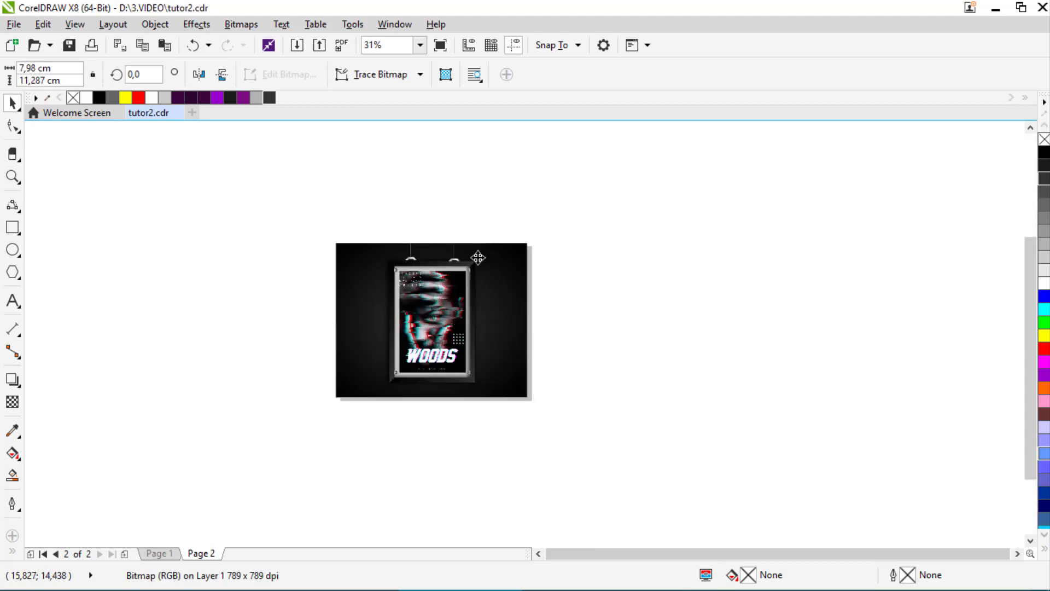
scroll(478, 254, "up", 2)
left_click_drag(489, 188, 478, 201)
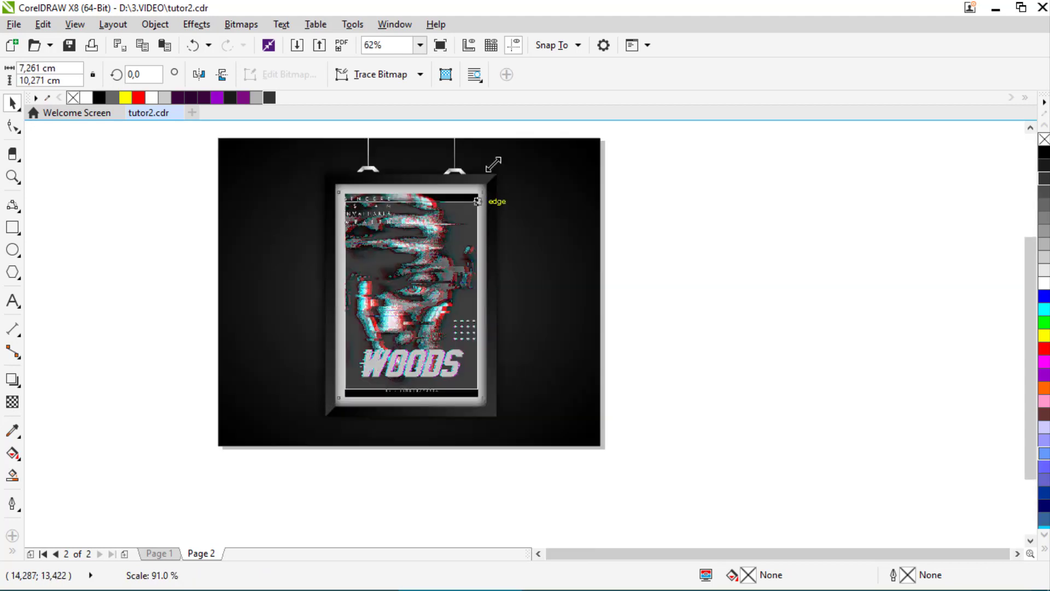
Adjust the poster's proportions and size to about 7.46 by 11.33 cm so it just fills the inset, and deselect it.
scroll(492, 159, "up", 2)
left_click_drag(492, 164, 502, 145)
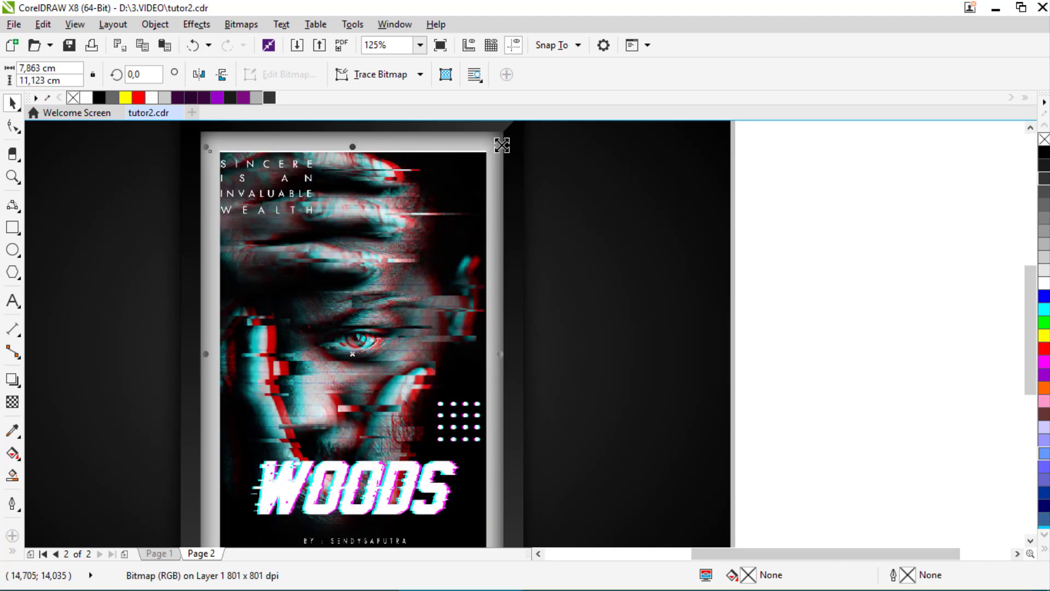
left_click_drag(500, 355, 484, 357)
left_click_drag(493, 143, 498, 137)
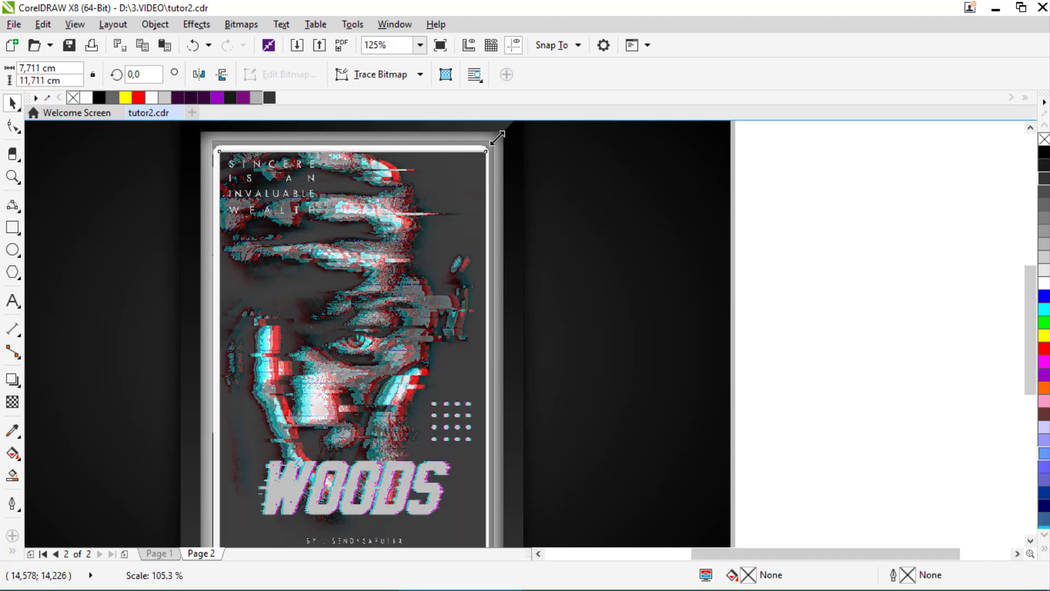
scroll(524, 202, "up", 1)
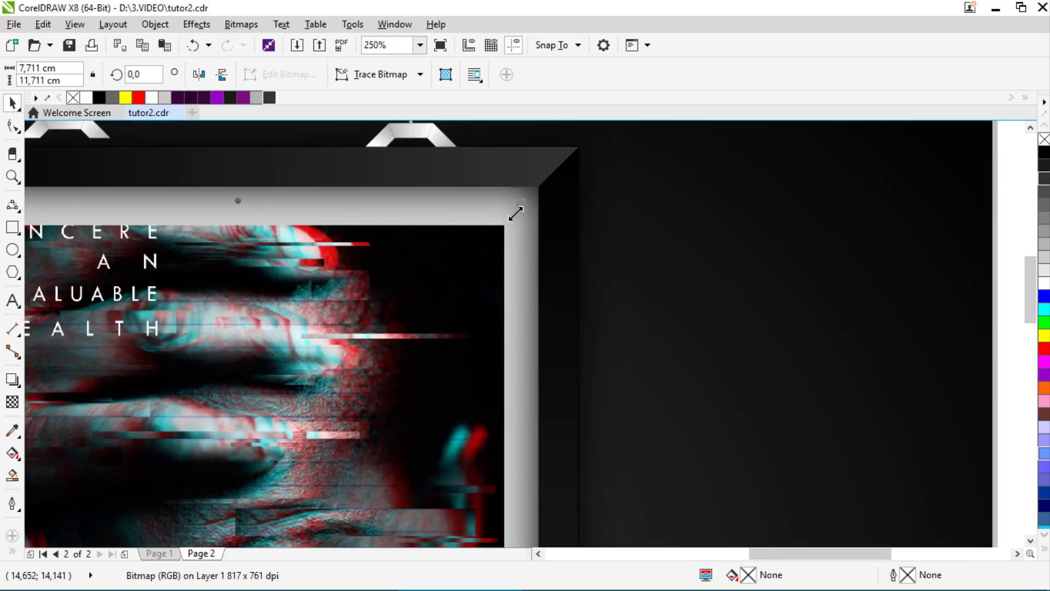
left_click_drag(516, 211, 512, 215)
scroll(512, 215, "down", 1)
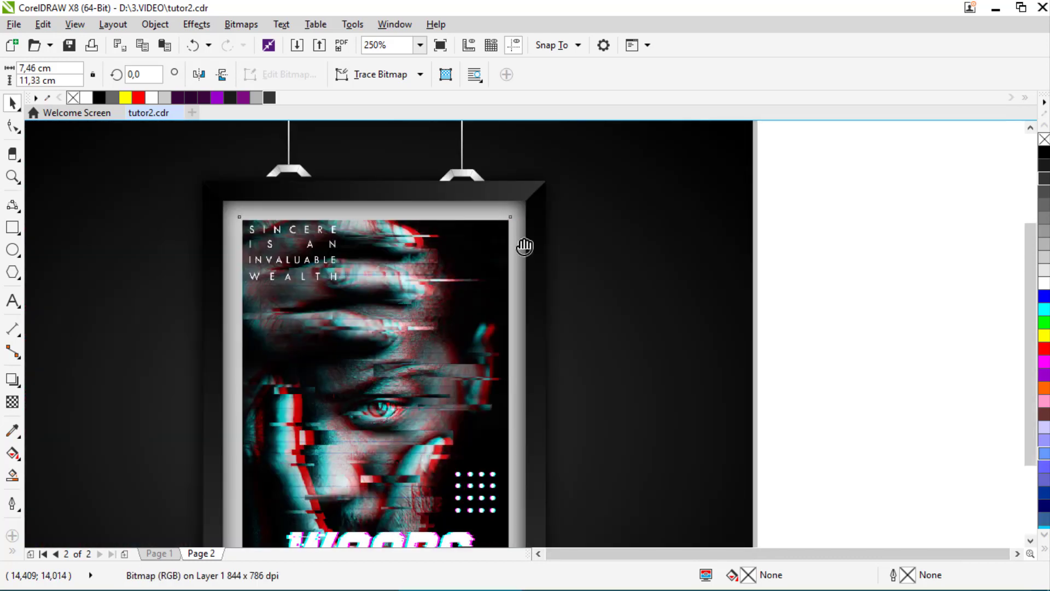
key("Escape")
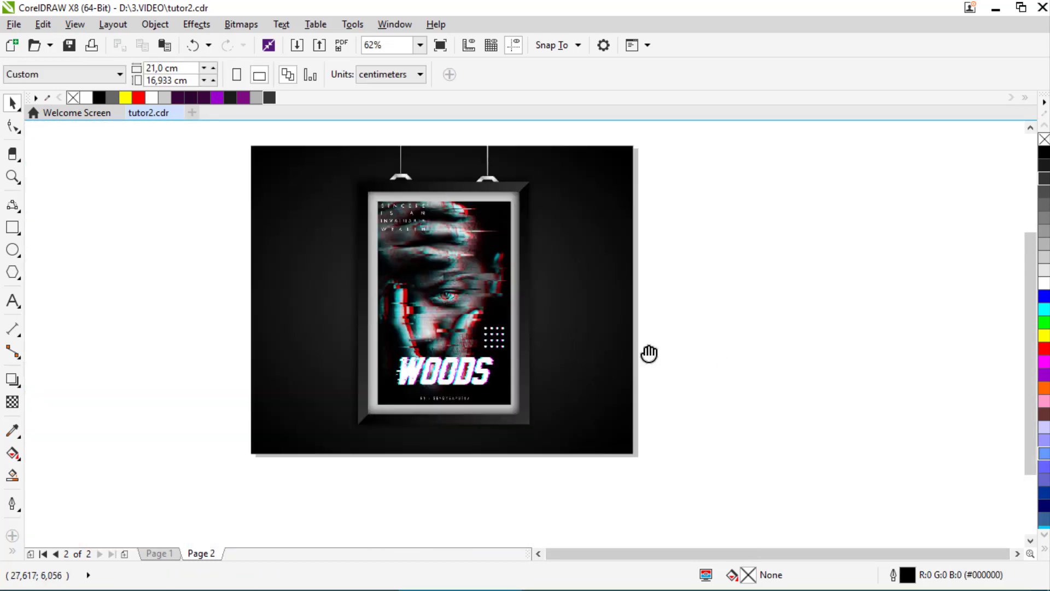